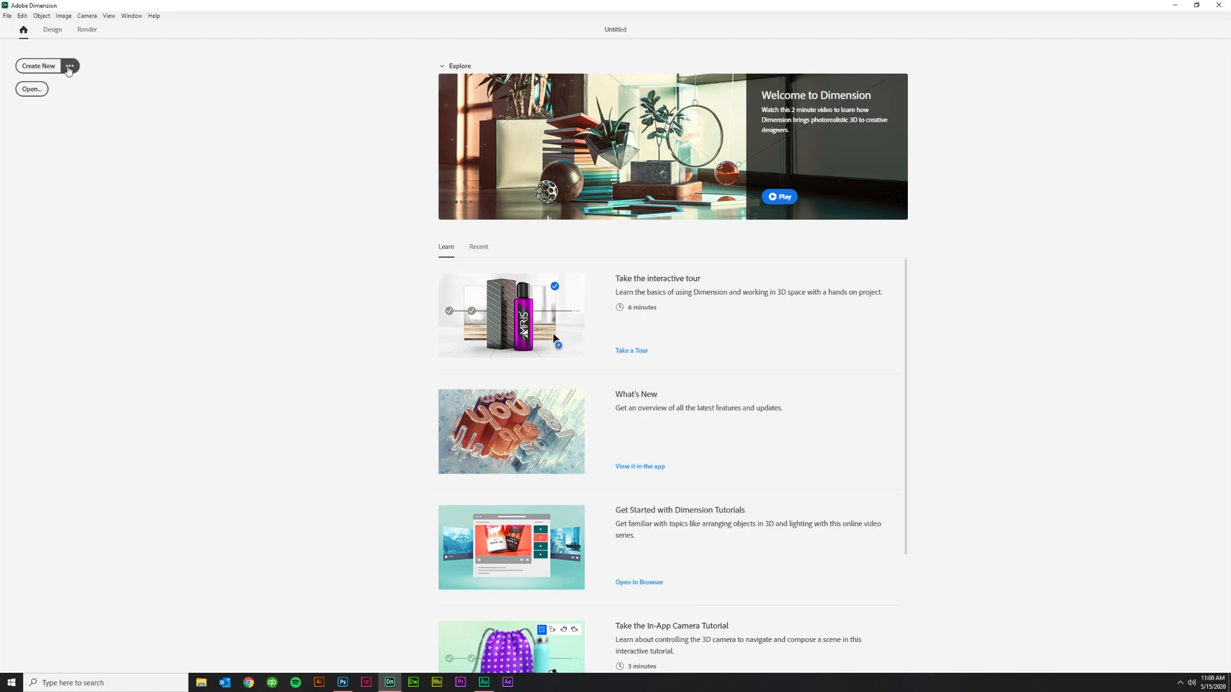
- Create a 1920 × 1080 px document with inches as scene units and import the lightsaber hilt image as its background
{"action": "left_click", "coordinate": [69, 66]}
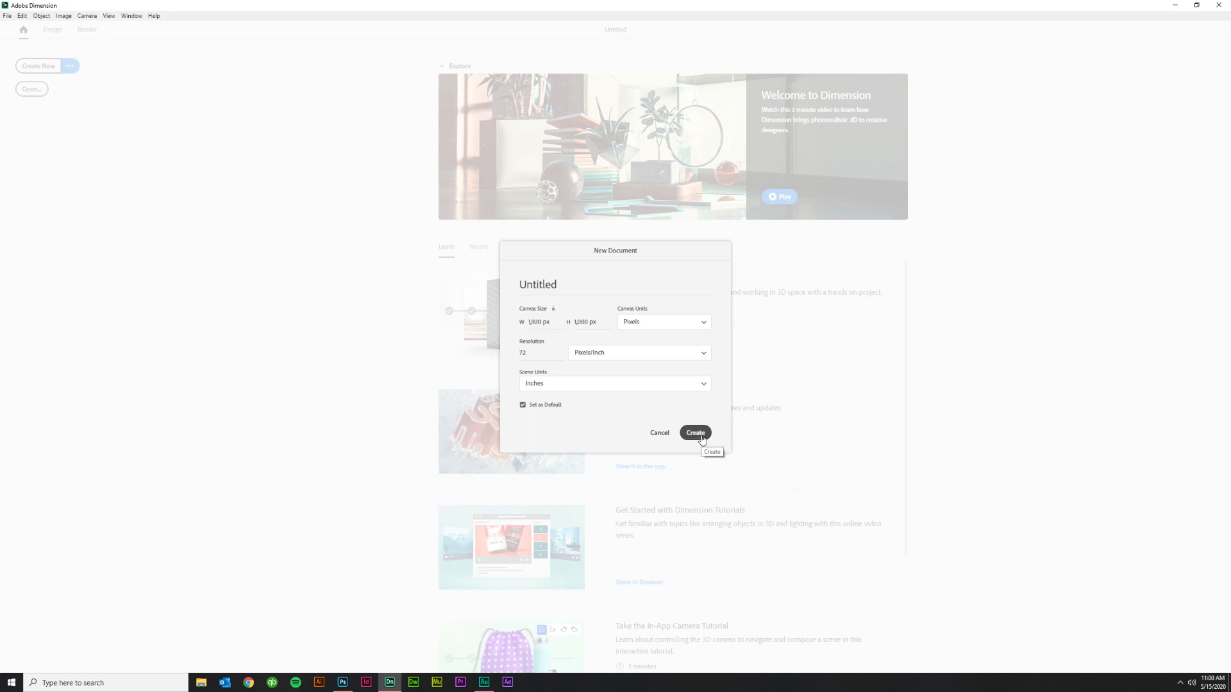
{"action": "left_click", "coordinate": [695, 433]}
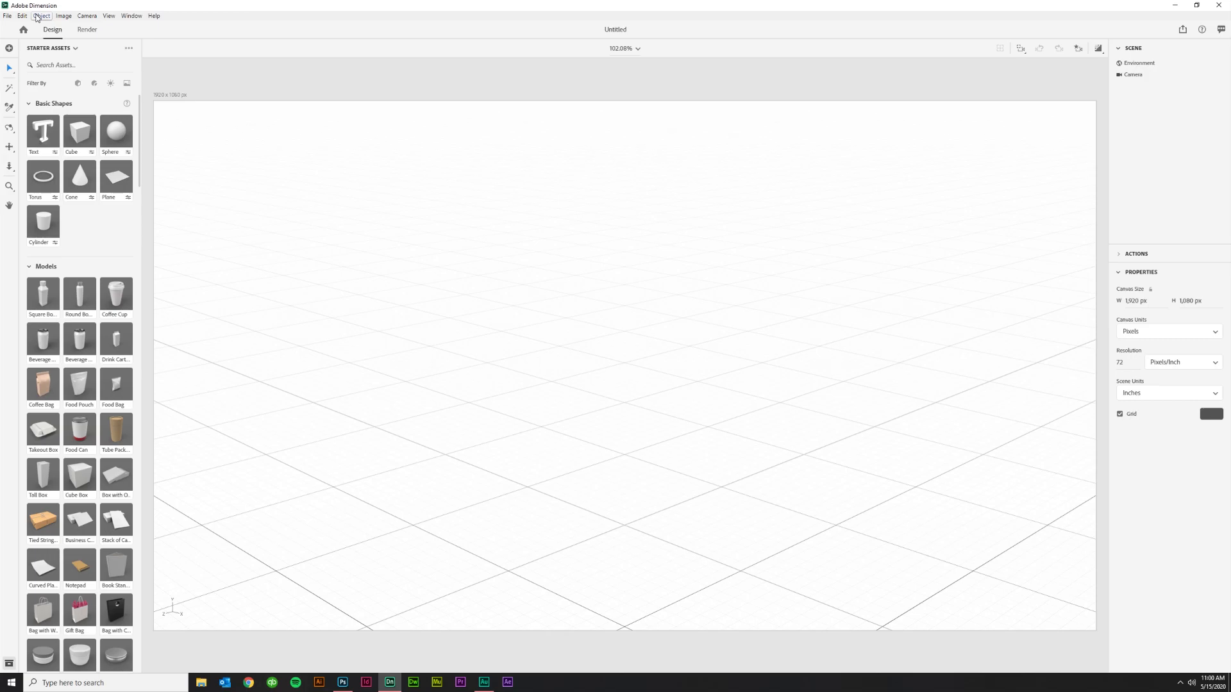
{"action": "left_click", "coordinate": [9, 17]}
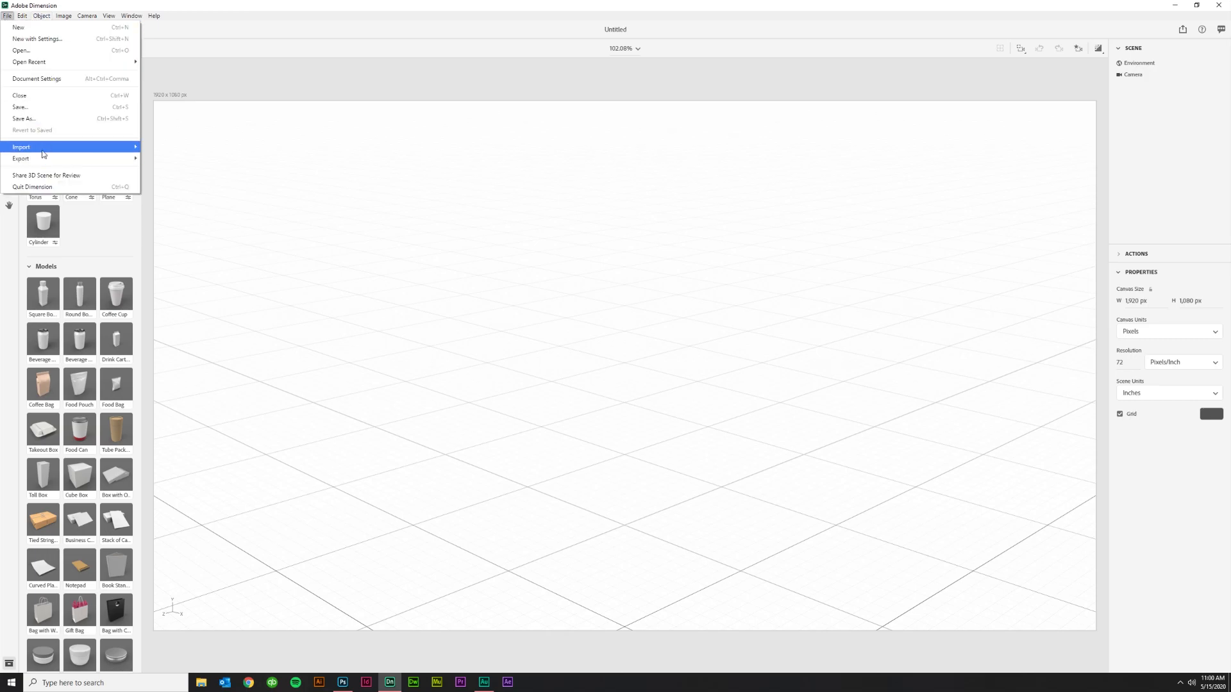
{"action": "mouse_move", "coordinate": [110, 149]}
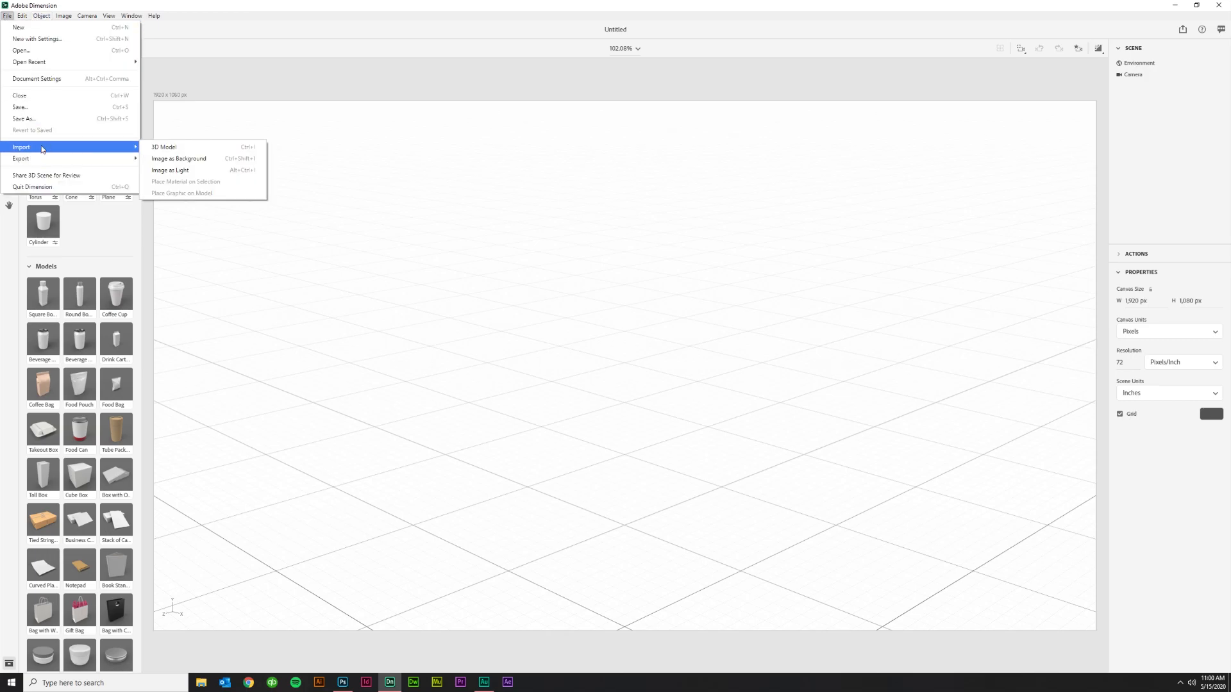
{"action": "left_click", "coordinate": [197, 159]}
{"action": "left_click", "coordinate": [218, 96]}
{"action": "left_click", "coordinate": [395, 341]}
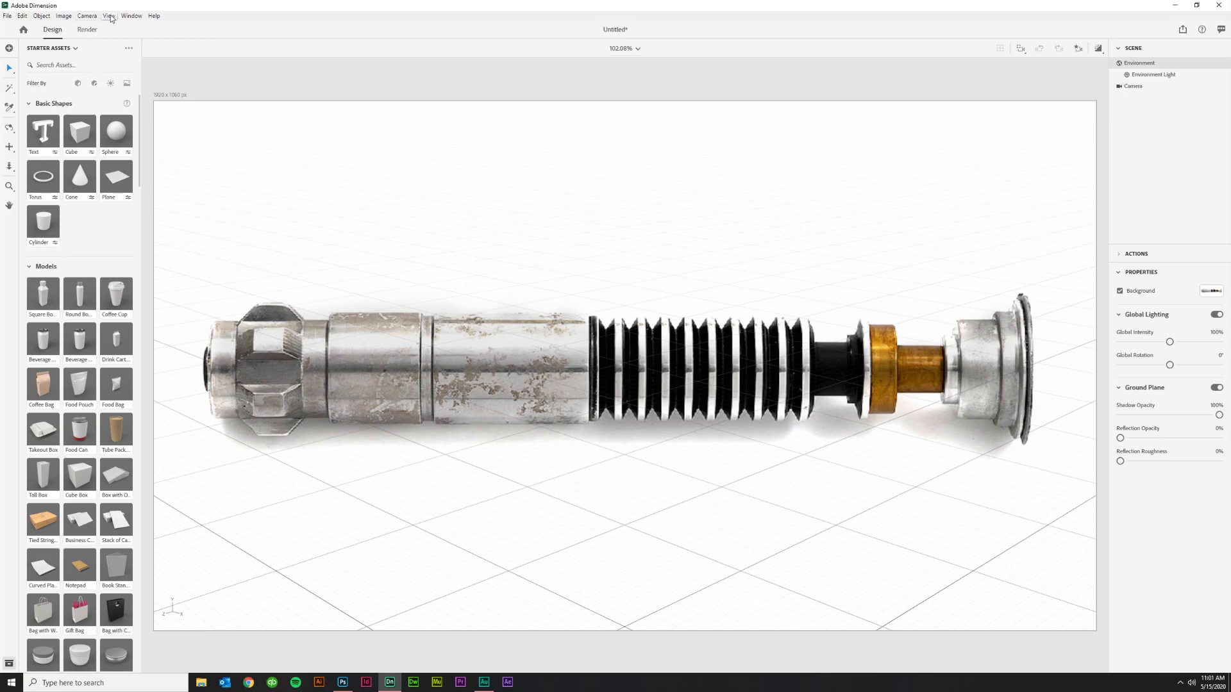
- Switch the camera to the Front view
{"action": "left_click", "coordinate": [86, 16]}
{"action": "mouse_move", "coordinate": [186, 159]}
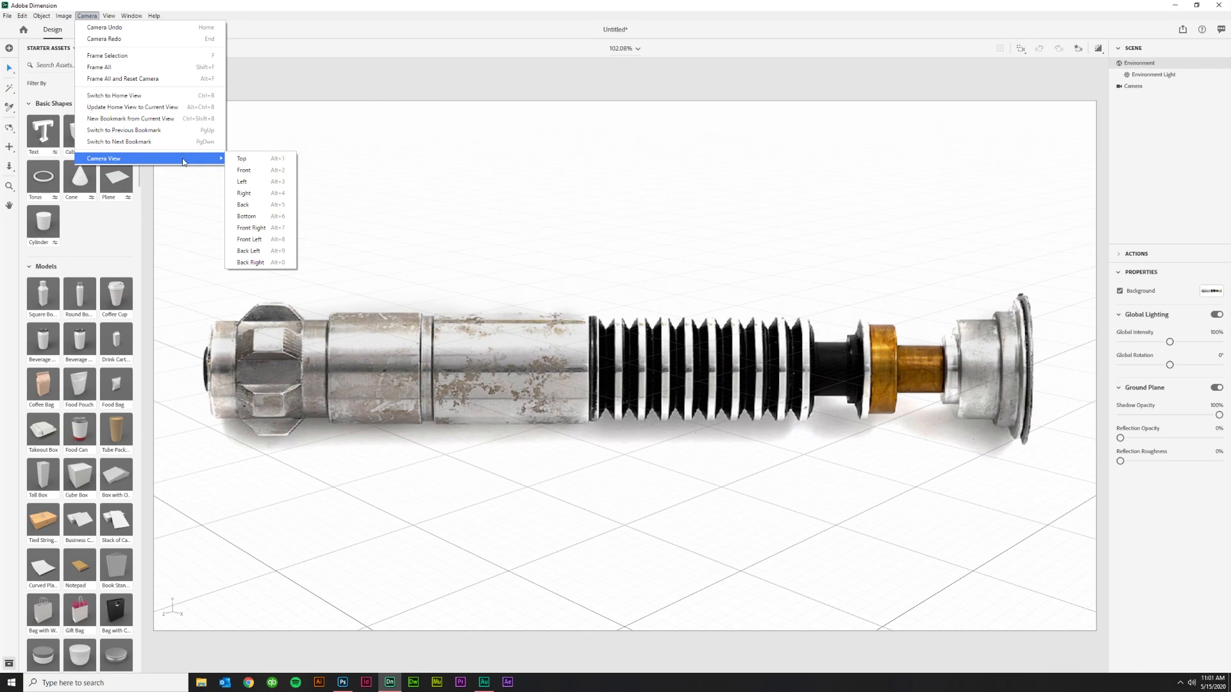
{"action": "left_click", "coordinate": [261, 172]}
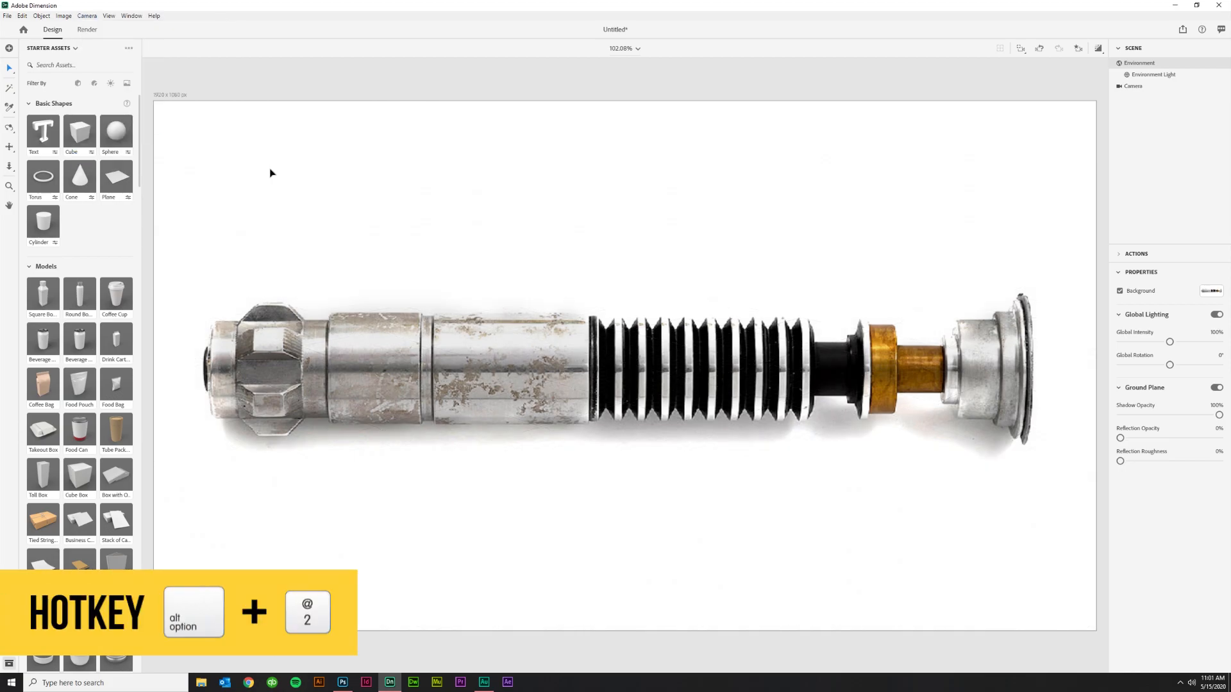
- Save the current front view as a camera bookmark named Main
{"action": "left_click", "coordinate": [1079, 51]}
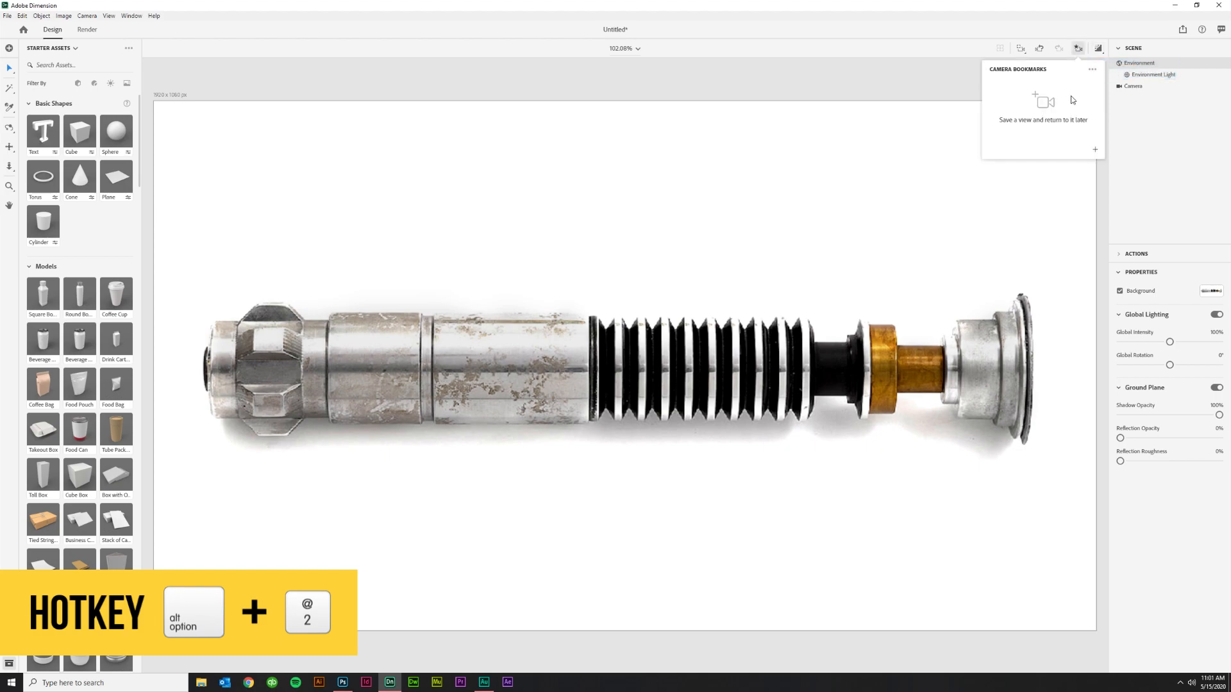
{"action": "left_click", "coordinate": [1096, 153]}
{"action": "type", "text": "Main"}
{"action": "key", "text": "Return"}
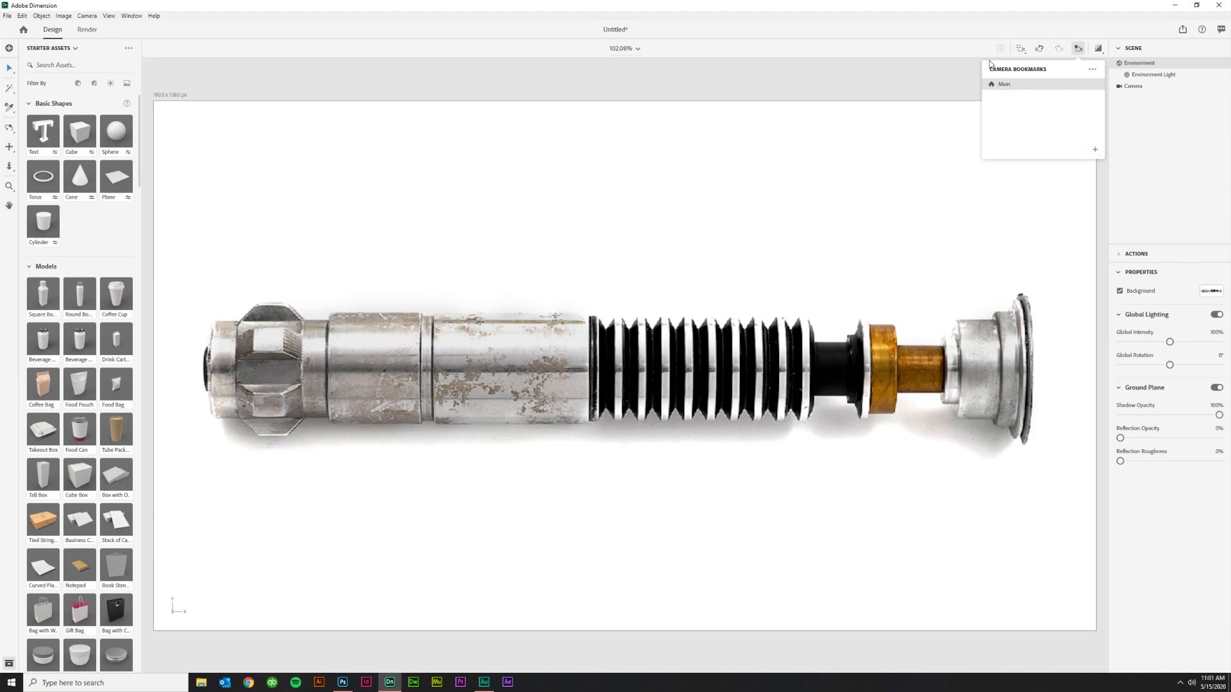
{"action": "left_click", "coordinate": [940, 136]}
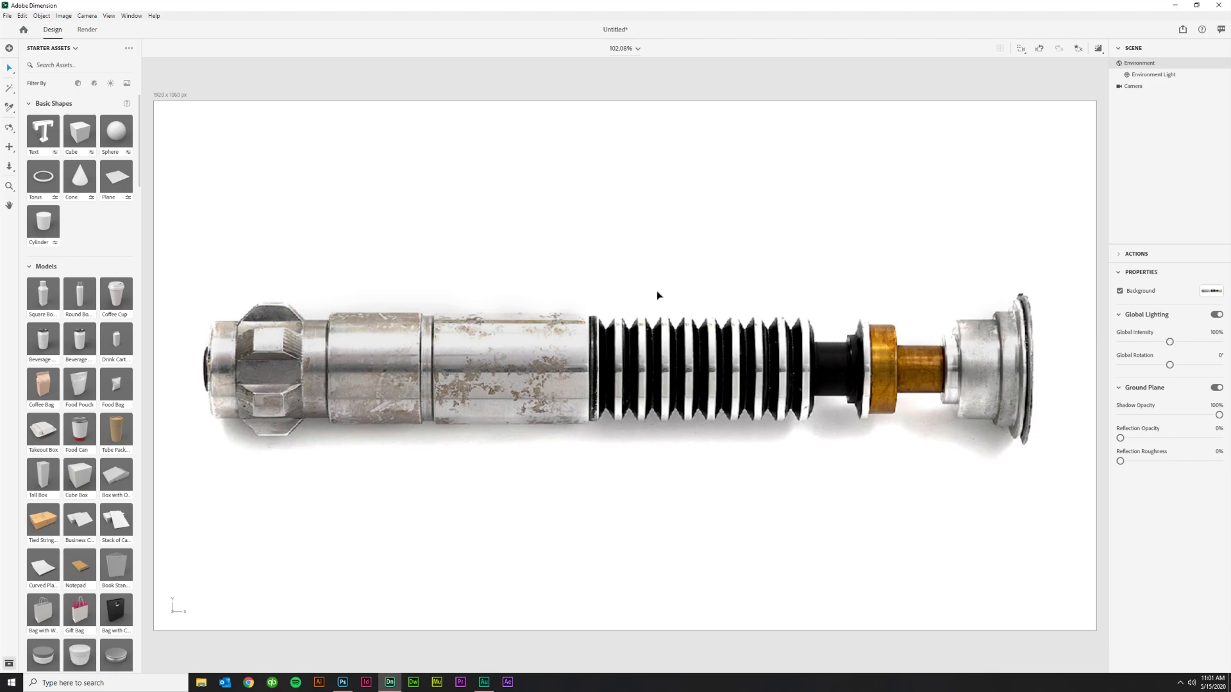
- Orbit the camera away from the front view and return to the Main bookmark
{"action": "right_click_drag", "start_coordinate": [662, 277], "coordinate": [641, 378]}
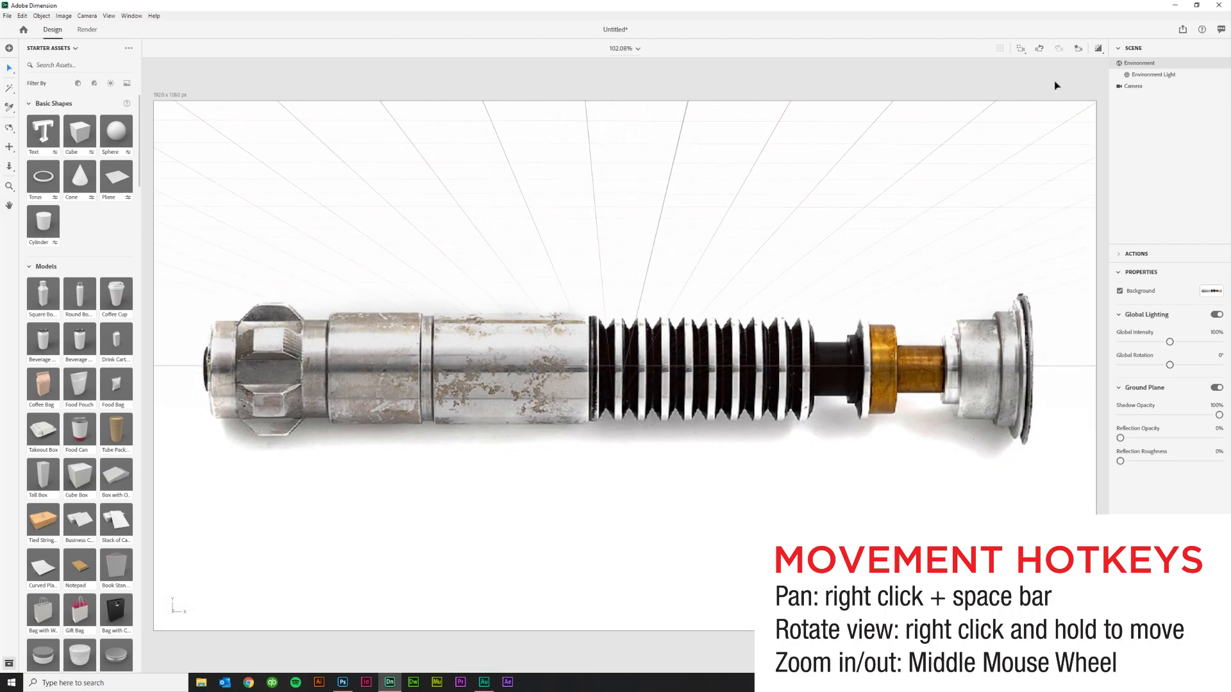
{"action": "left_click", "coordinate": [1077, 50]}
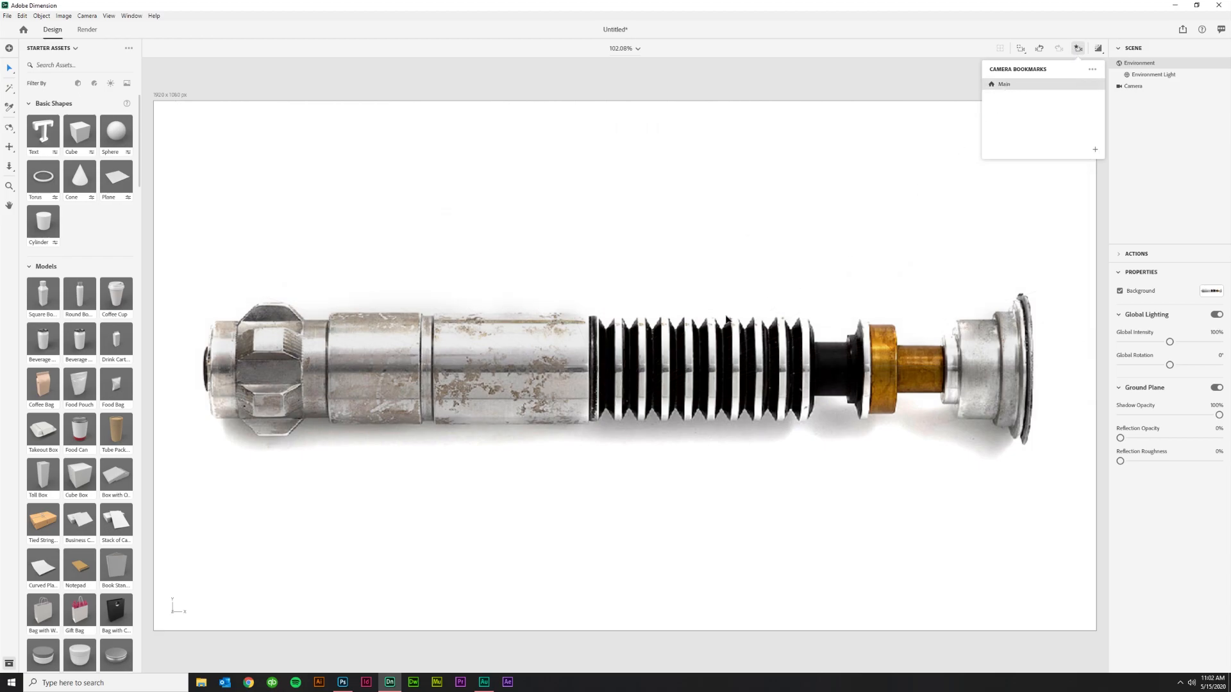
{"action": "left_click", "coordinate": [1078, 29]}
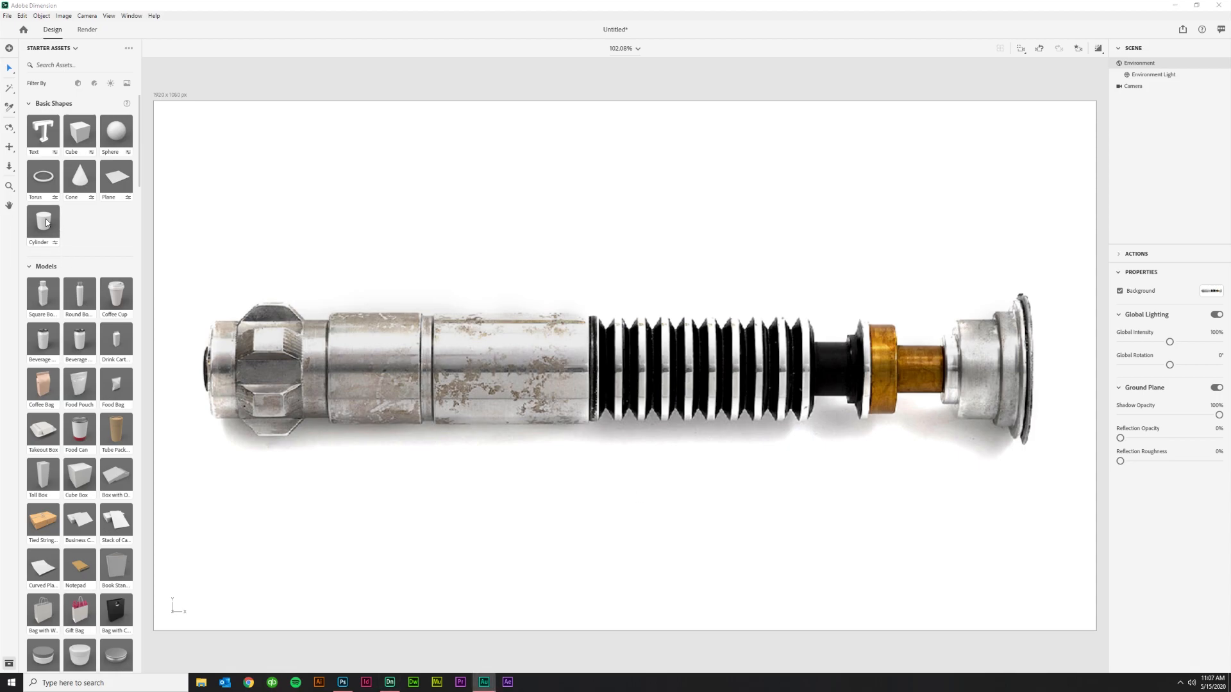
- Add a basic cylinder, lower it to Y 0 in, and rotate it to -90° about Z so it lies along the hilt
{"action": "left_click", "coordinate": [46, 222]}
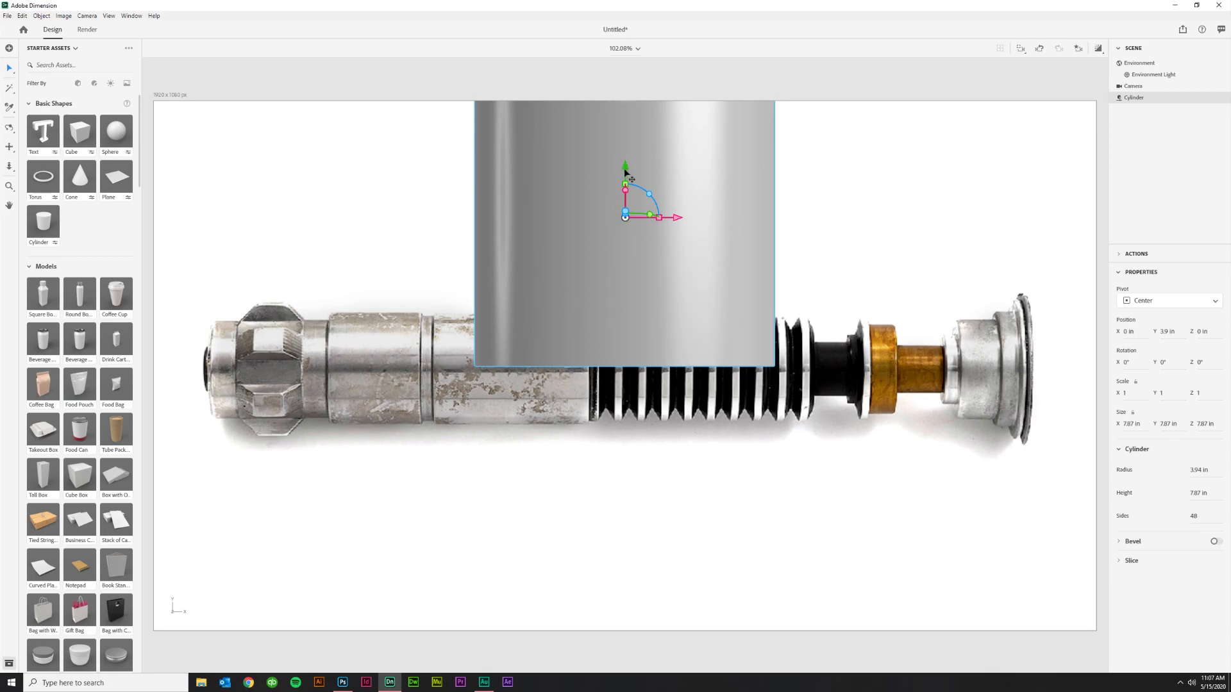
{"action": "left_click_drag", "start_coordinate": [627, 180], "coordinate": [627, 321]}
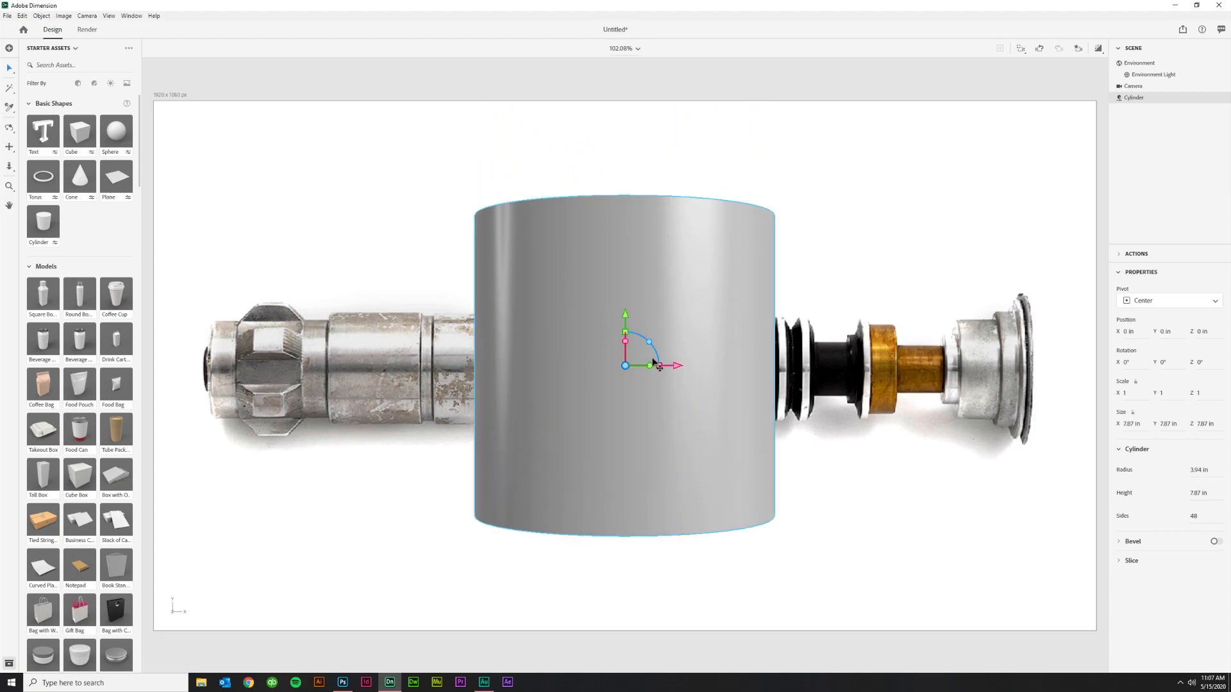
{"action": "left_click_drag", "start_coordinate": [652, 346], "coordinate": [696, 437]}
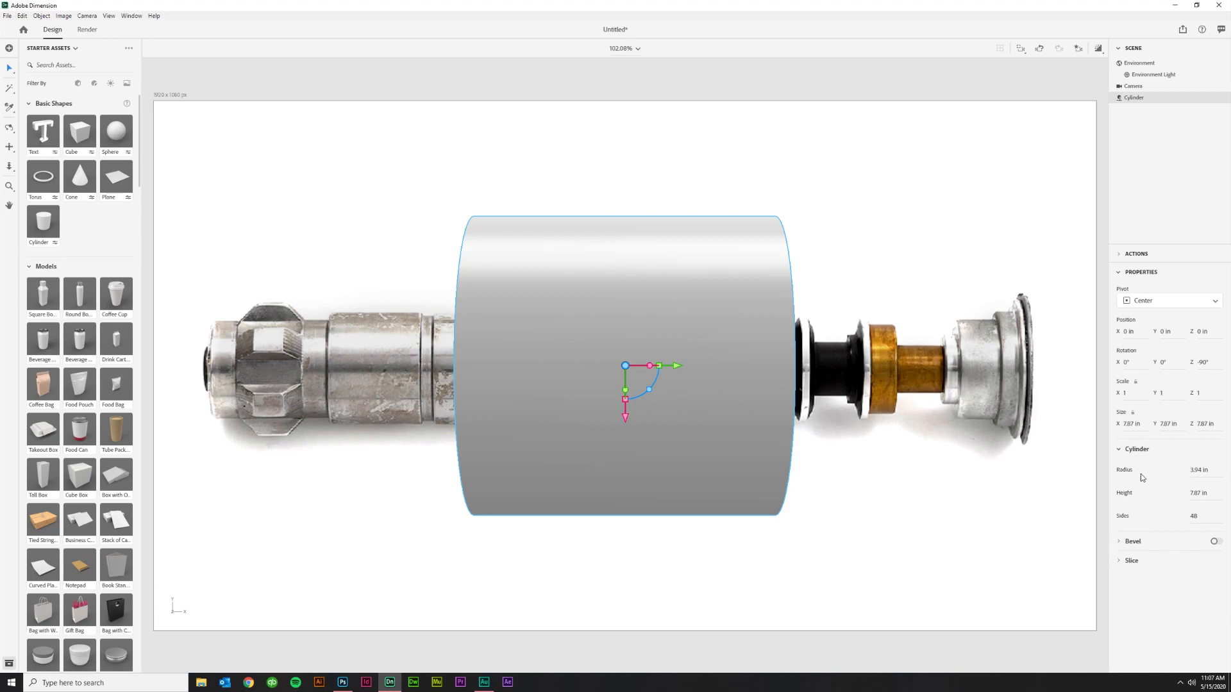
- Reduce the cylinder's radius to 1.35 in to match the thickness of the reference hilt
{"action": "left_click", "coordinate": [1201, 476]}
{"action": "type", "text": "2"}
{"action": "key", "text": "Tab"}
{"action": "key", "text": "shift+Tab"}
{"action": "type", "text": "1"}
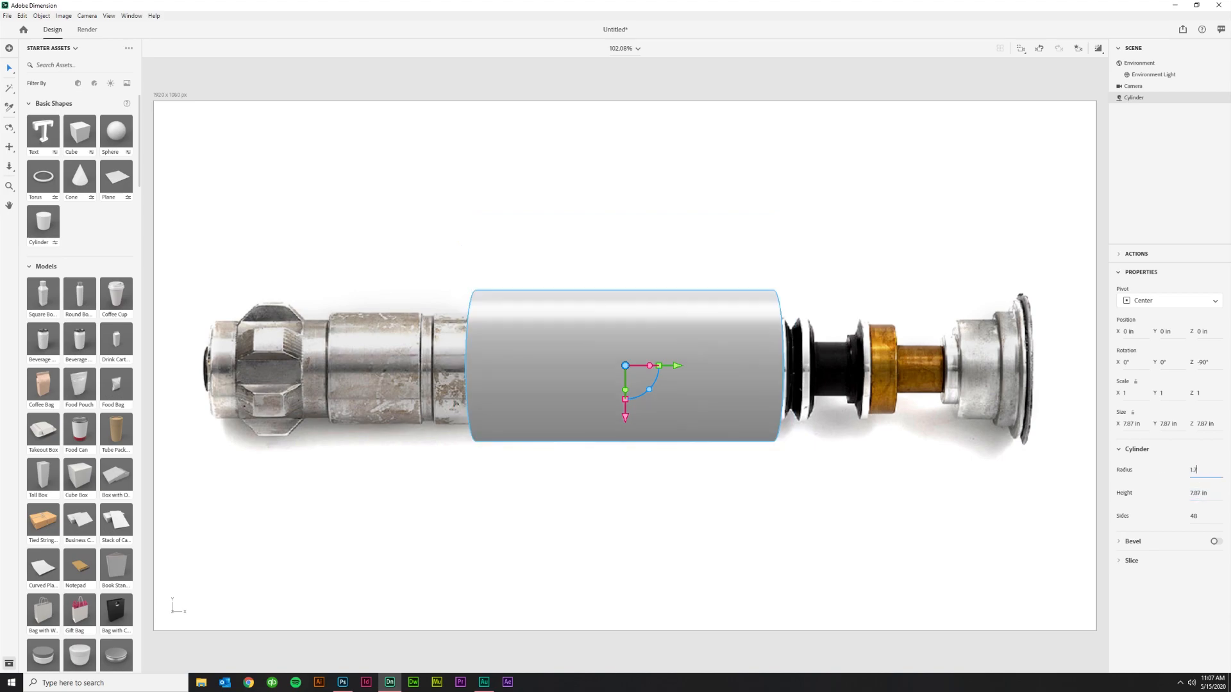
{"action": "key", "text": "Tab"}
{"action": "key", "text": "shift+Tab"}
{"action": "type", "text": "1.5"}
{"action": "key", "text": "Tab"}
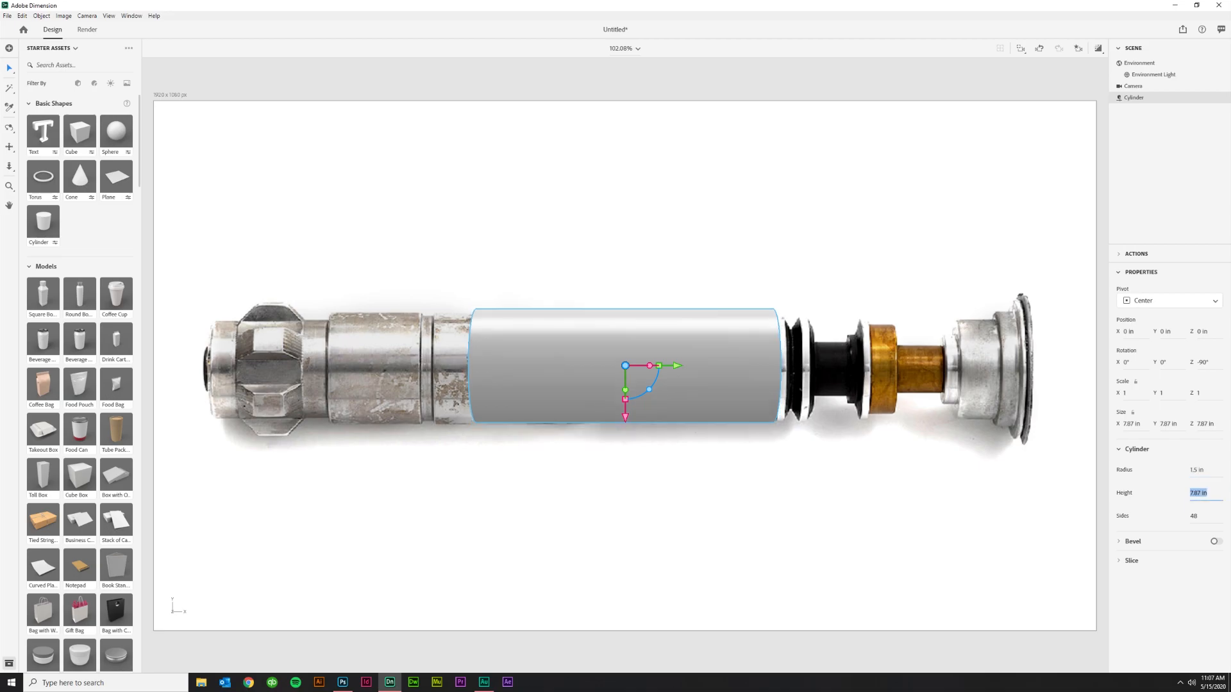
{"action": "key", "text": "shift+Tab"}
{"action": "type", "text": "1.35"}
{"action": "key", "text": "Tab"}
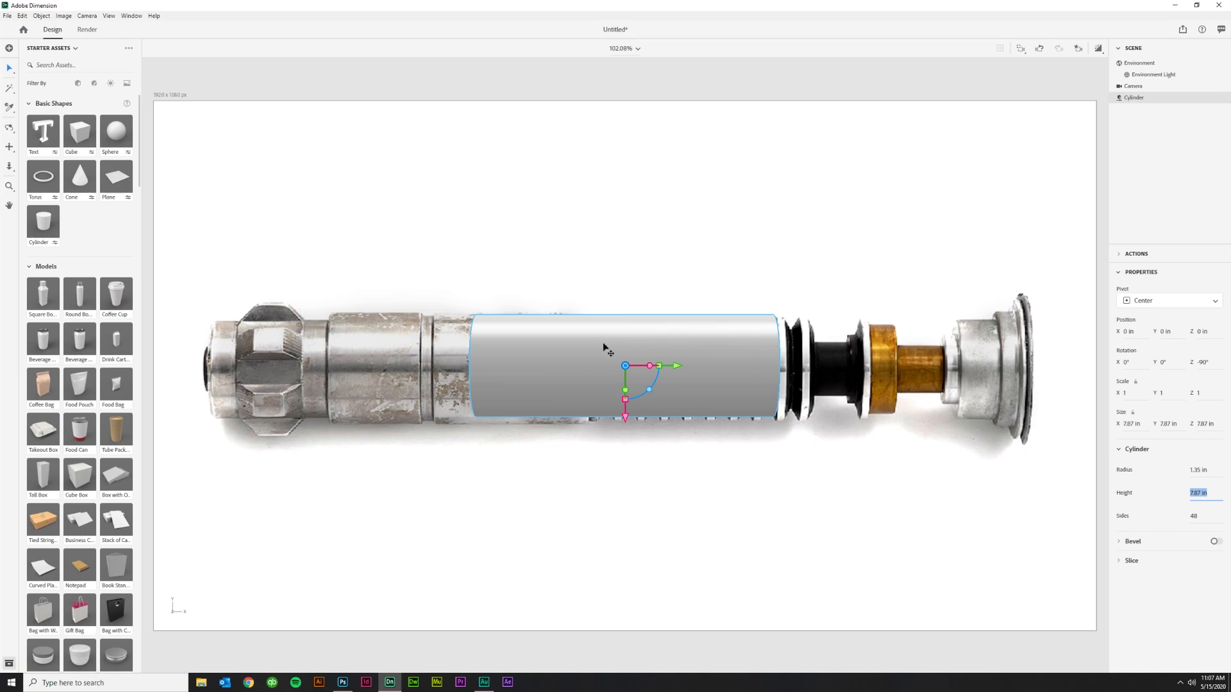
- Move the cylinder along the hilt to X -7 in and toggle its visibility to compare it with the reference image
{"action": "left_click_drag", "start_coordinate": [676, 385], "coordinate": [413, 388]}
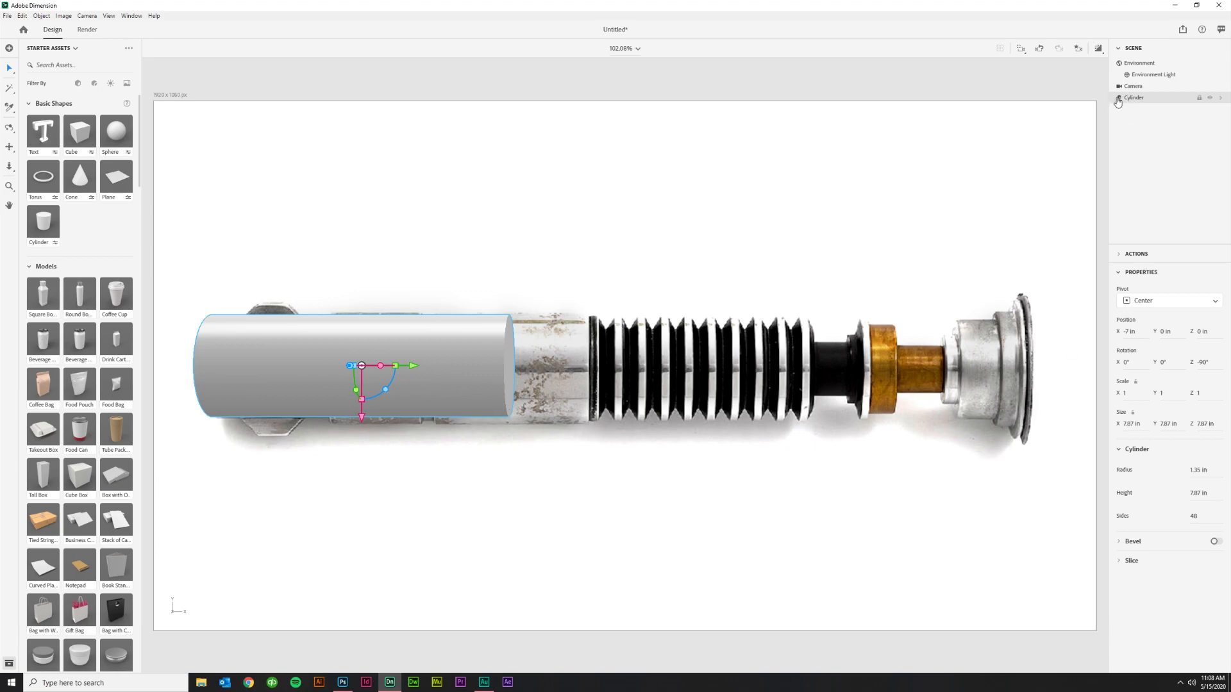
{"action": "left_click", "coordinate": [1210, 99]}
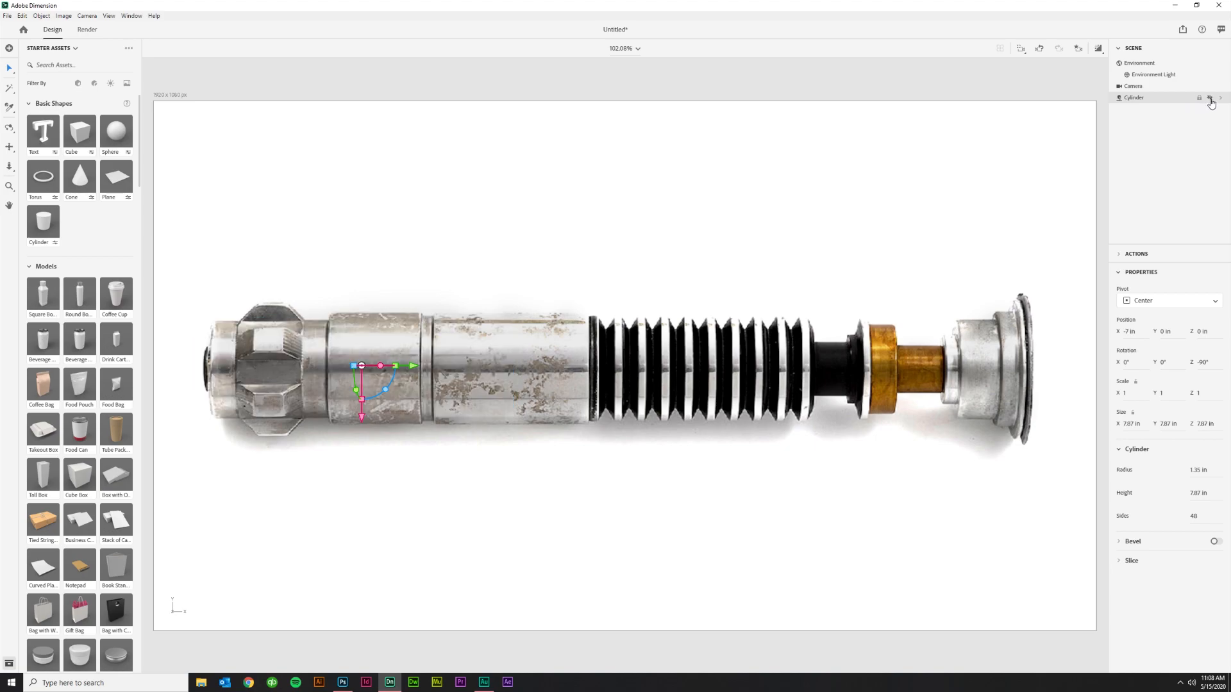
{"action": "left_click", "coordinate": [1210, 99]}
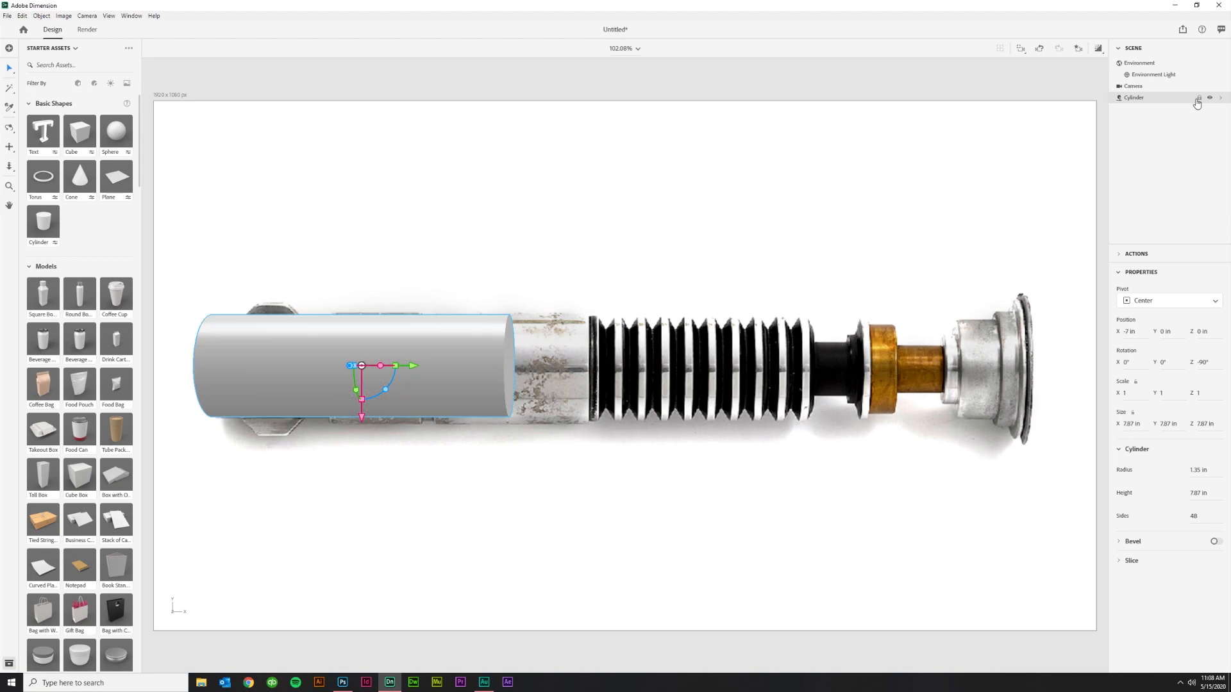
- Try lowering the opacity of the cylinder's default material to about 83%
{"action": "double_click", "coordinate": [1121, 100]}
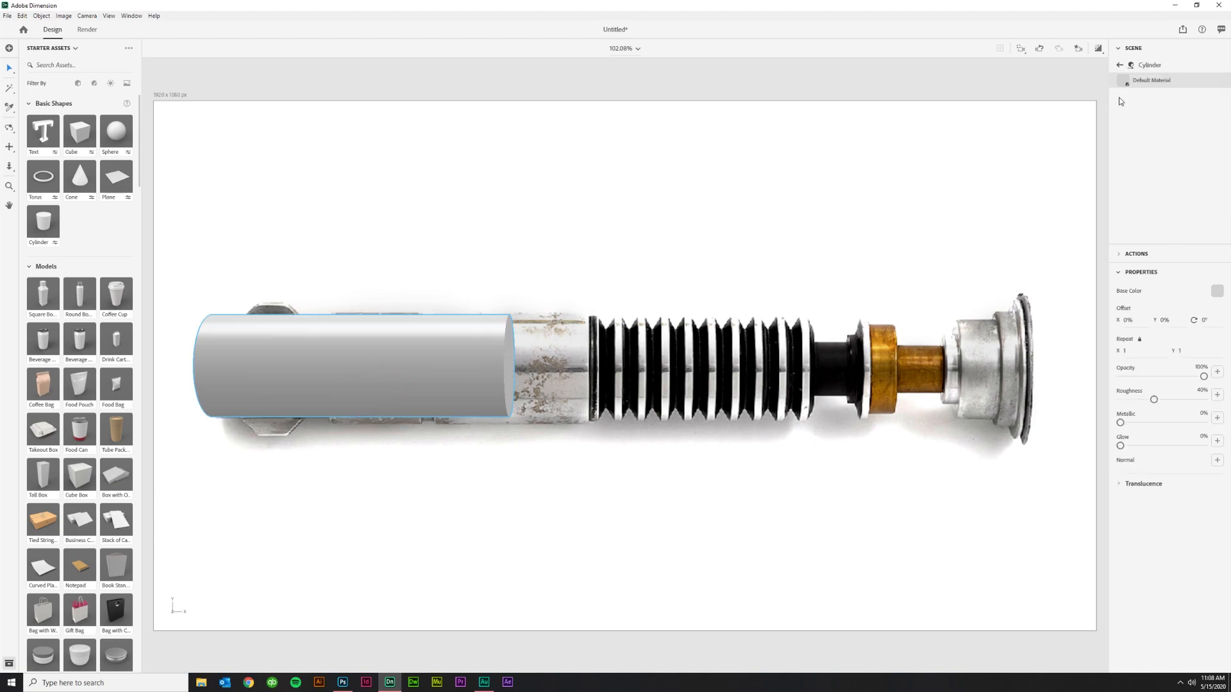
{"action": "mouse_move", "coordinate": [1204, 377]}
{"action": "left_mouse_down"}
{"action": "mouse_move", "coordinate": [1133, 383]}
{"action": "mouse_move", "coordinate": [1204, 379]}
{"action": "left_mouse_up"}
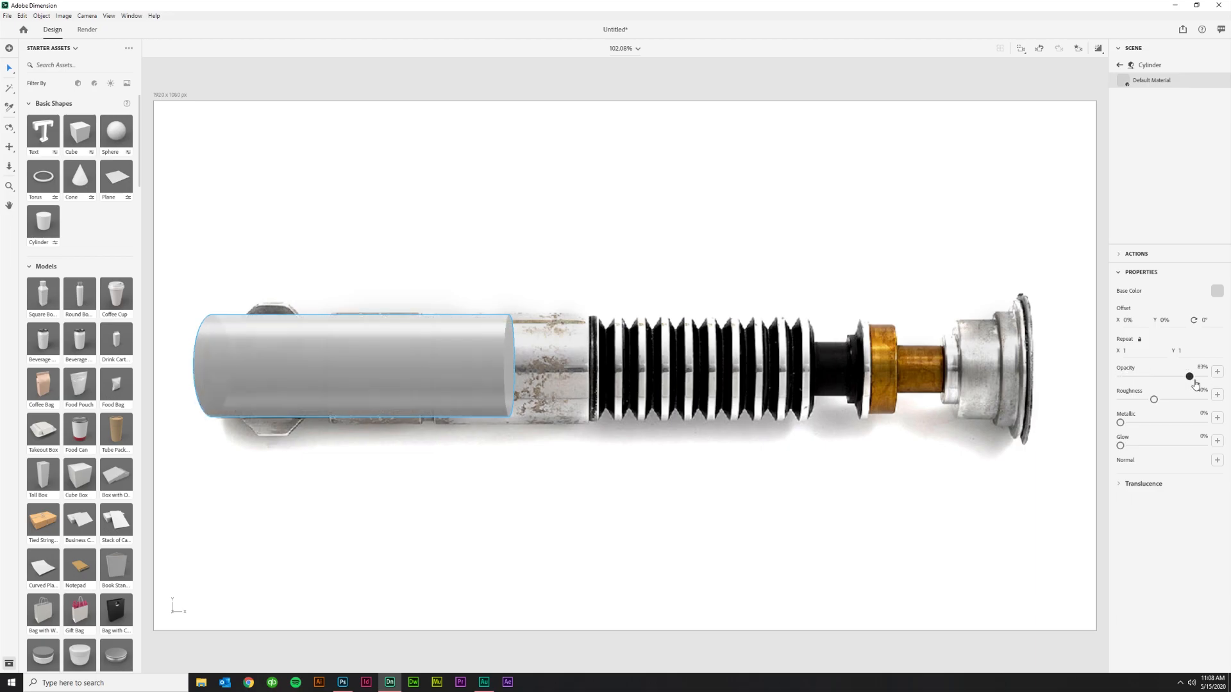
{"action": "left_click", "coordinate": [1118, 66]}
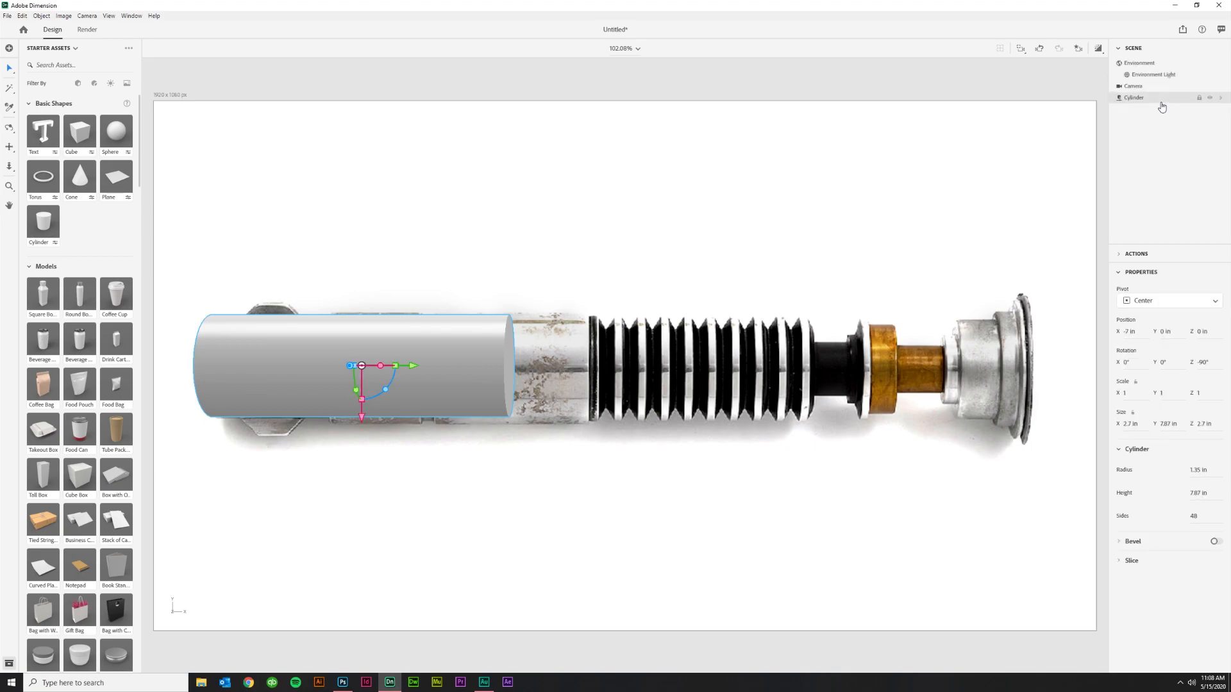
- Hide and show the cylinder to examine the hilt section underneath it
{"action": "left_click", "coordinate": [1210, 99]}
{"action": "left_click", "coordinate": [397, 371]}
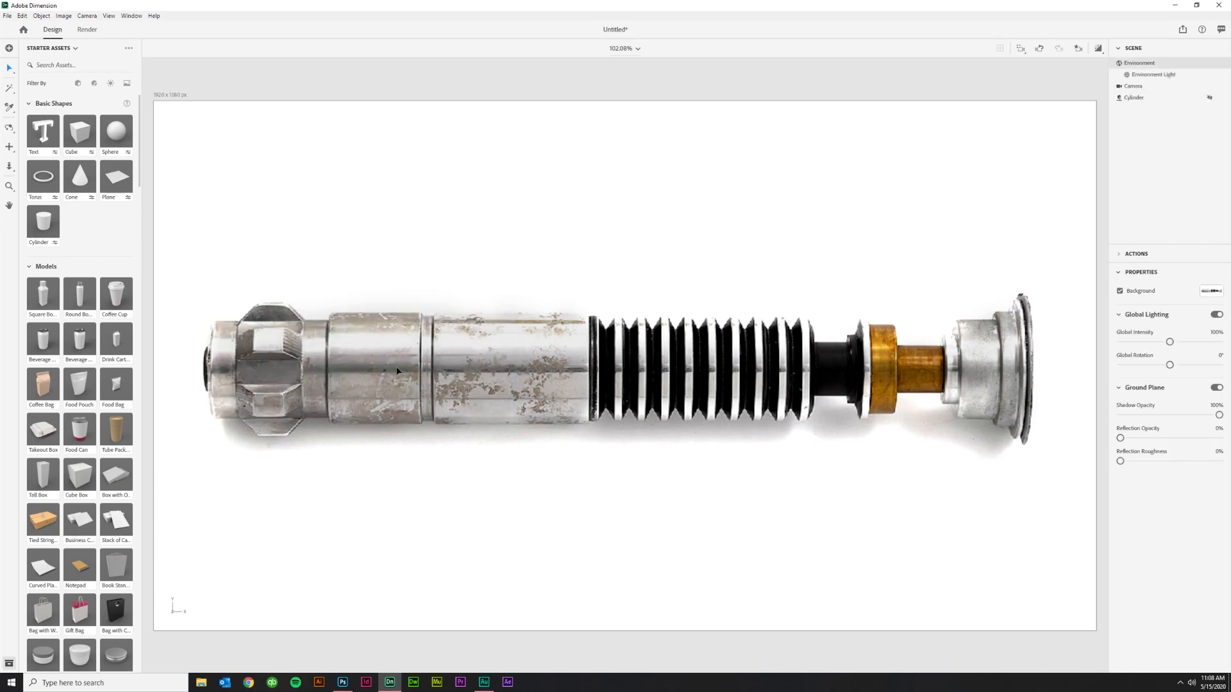
{"action": "left_click", "coordinate": [1210, 99]}
- Copy the cylinder, hide the original, and paste the duplicate in the same place
{"action": "left_click", "coordinate": [425, 395]}
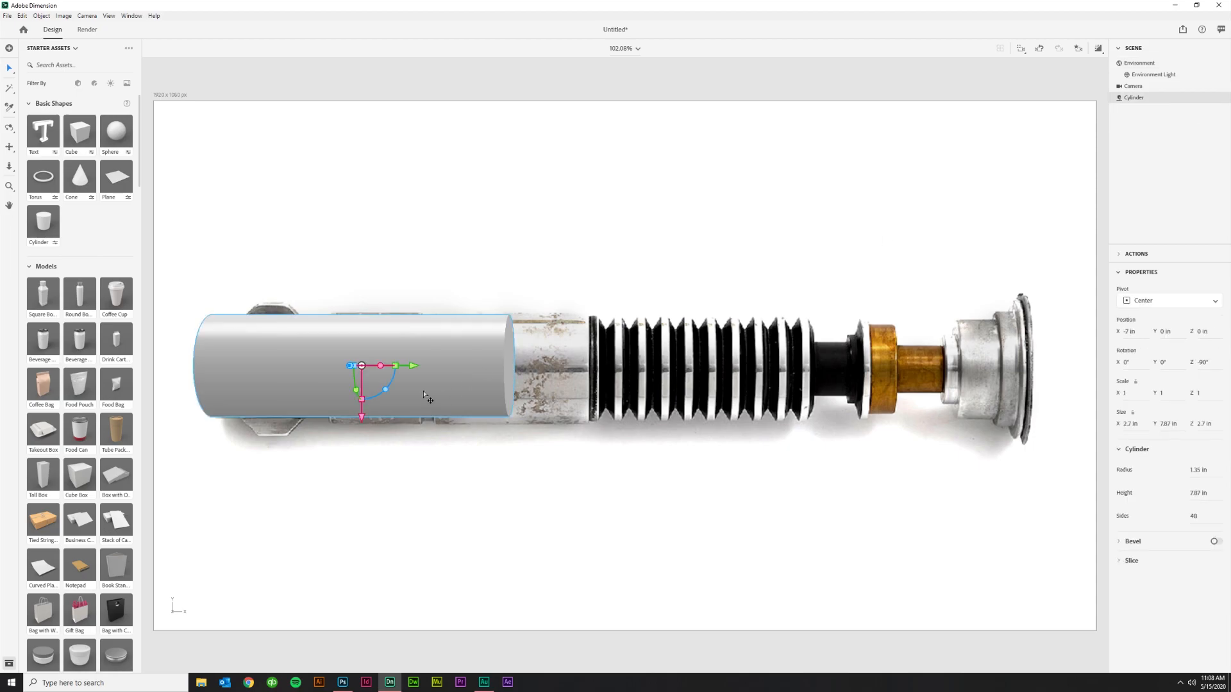
{"action": "key", "text": "ctrl+c"}
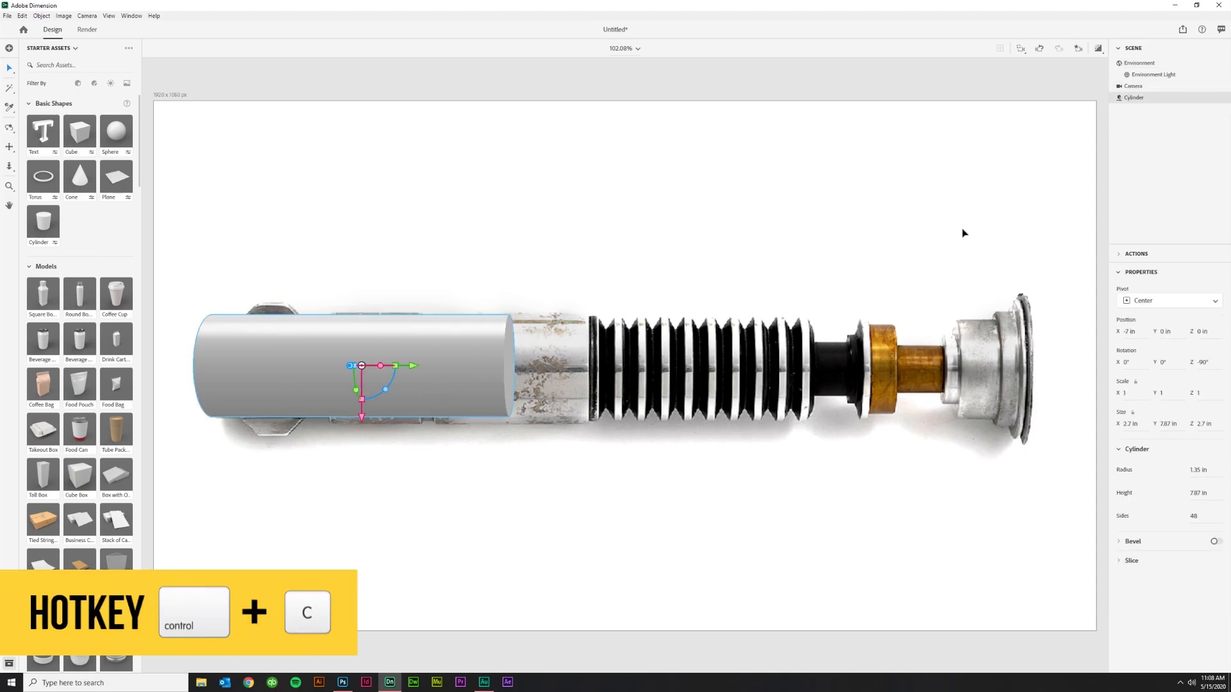
{"action": "left_click", "coordinate": [1212, 97]}
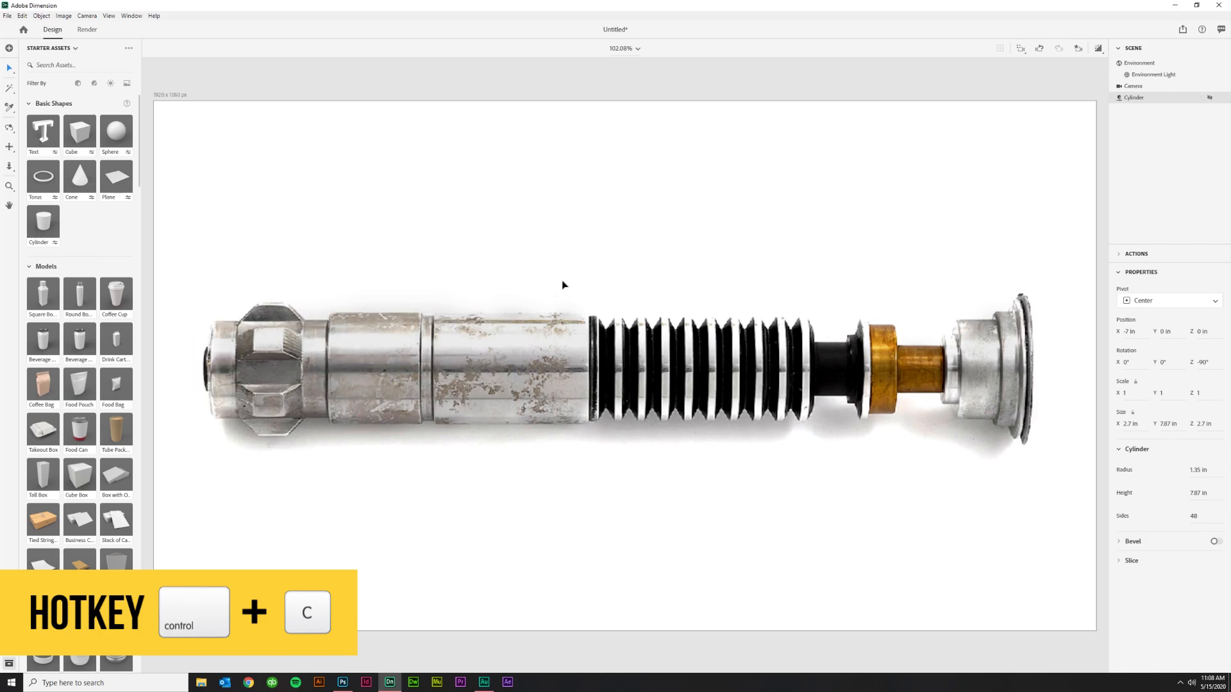
{"action": "key", "text": "ctrl+v"}
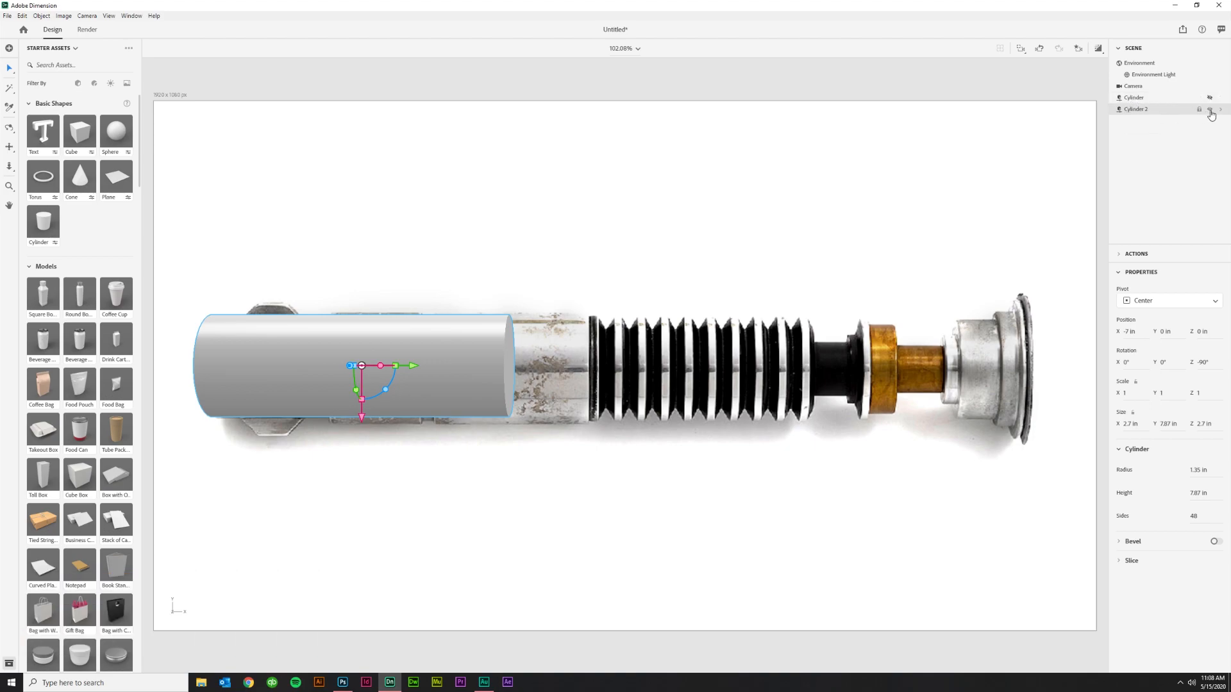
- Move the duplicate cylinder along the hilt to X -3.8 in and set its height to 2.35 in
{"action": "left_click_drag", "start_coordinate": [415, 367], "coordinate": [533, 384]}
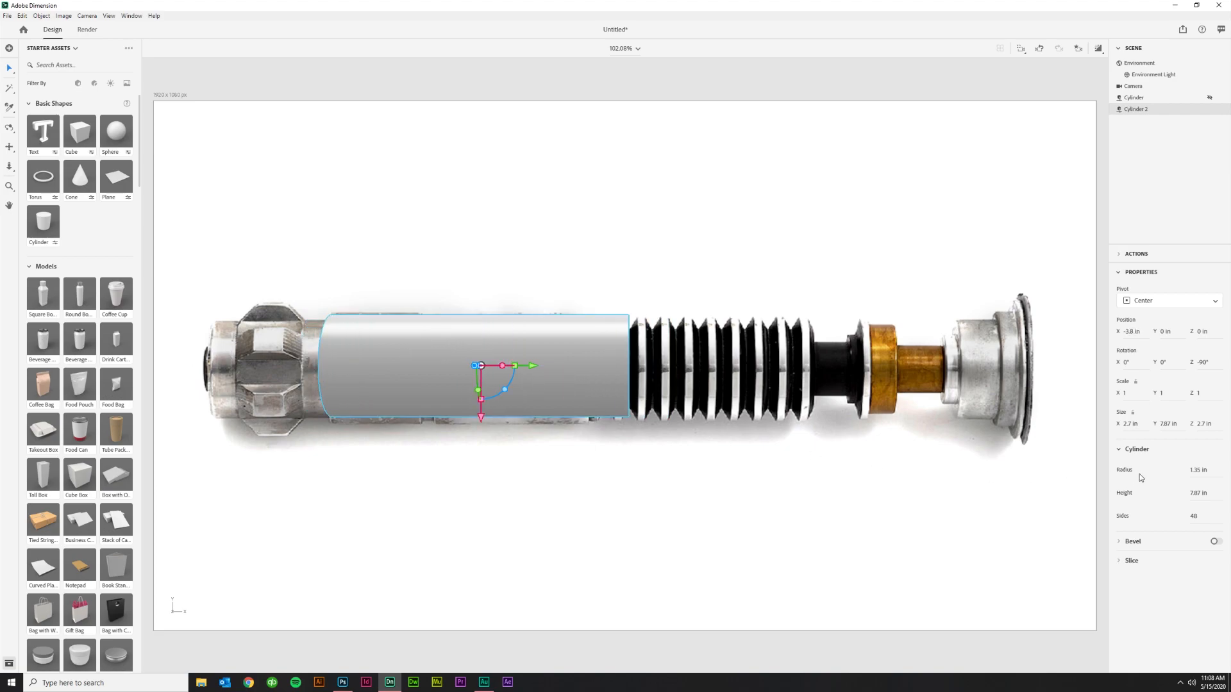
{"action": "left_click", "coordinate": [1201, 495]}
{"action": "type", "text": "2 in"}
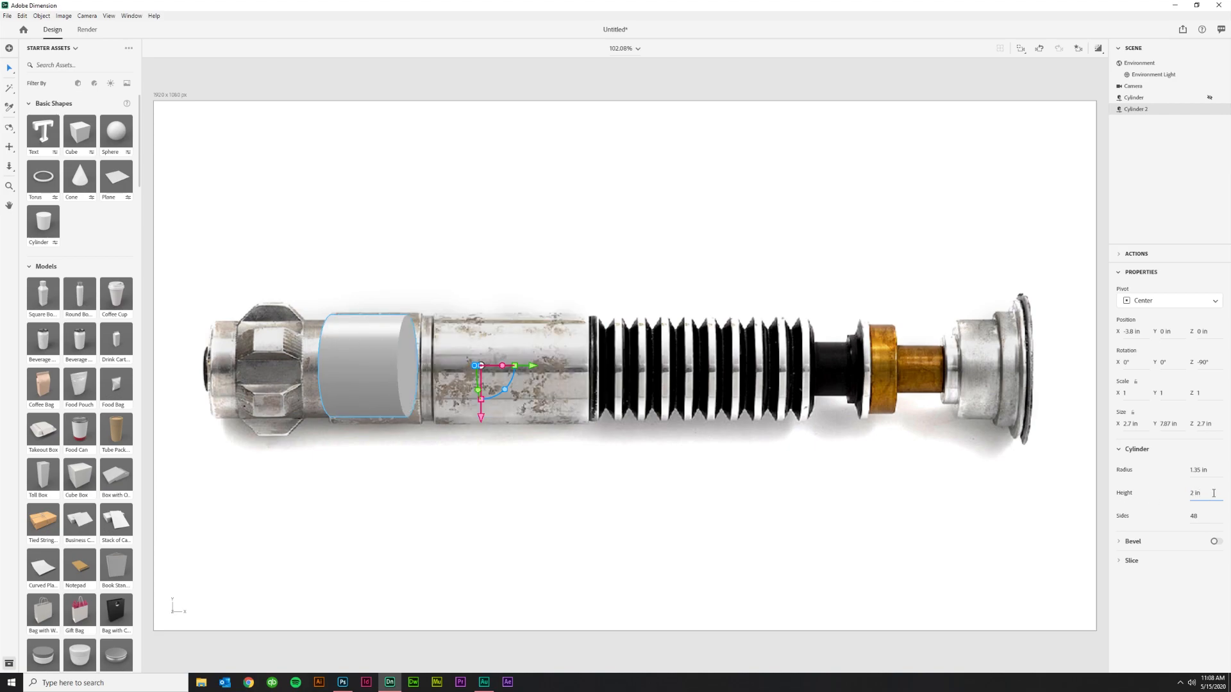
{"action": "type", "text": "2.25"}
{"action": "key", "text": "Tab"}
{"action": "key", "text": "shift+Tab"}
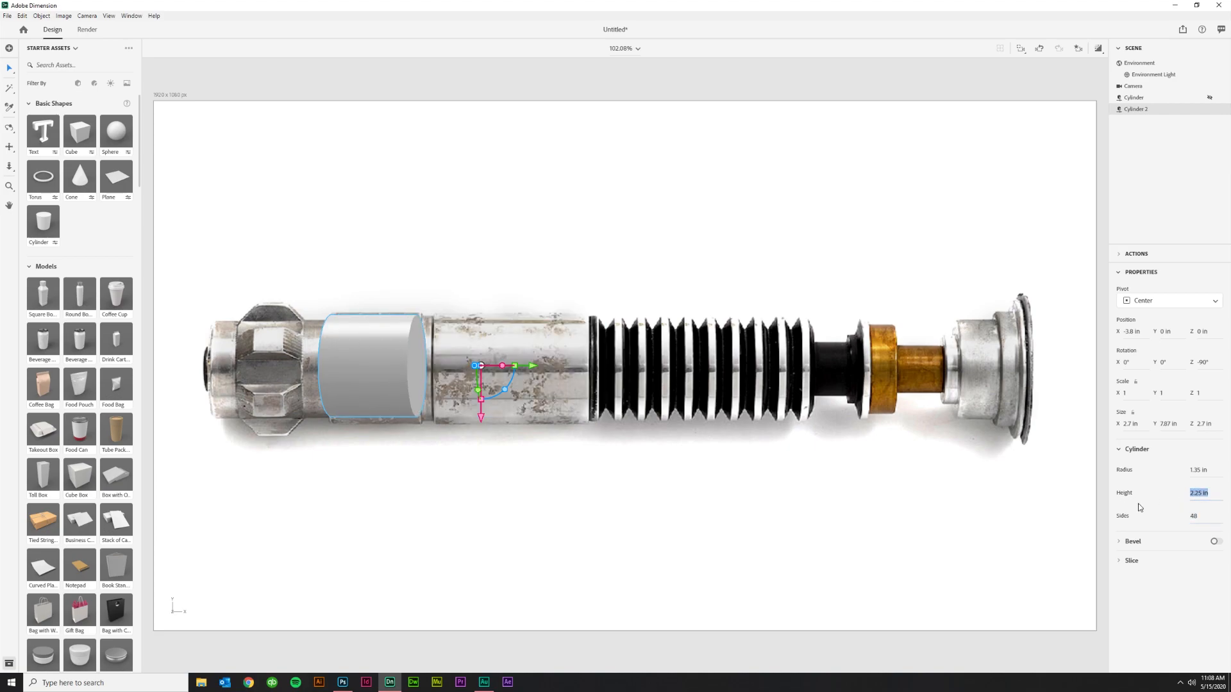
{"action": "type", "text": "2.35"}
{"action": "key", "text": "Tab"}
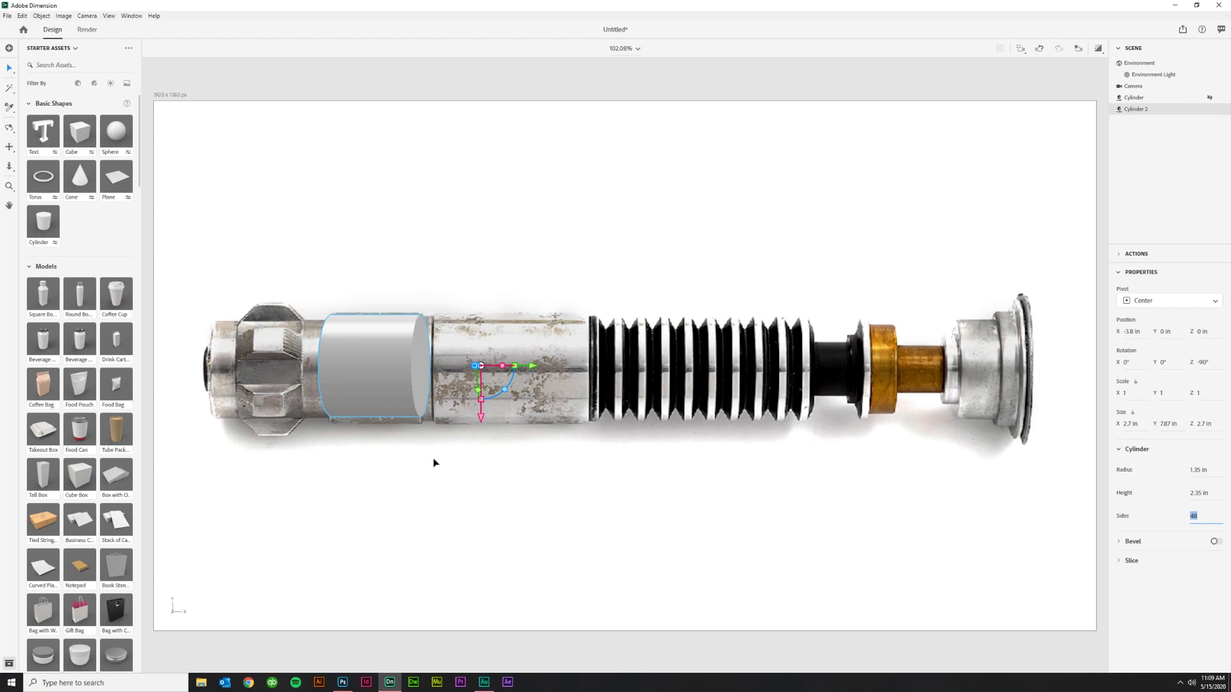
- Set the duplicate cylinder's radius to 1.45 in
{"action": "left_click", "coordinate": [1206, 471]}
{"action": "type", "text": "1.45"}
{"action": "key", "text": "Tab"}
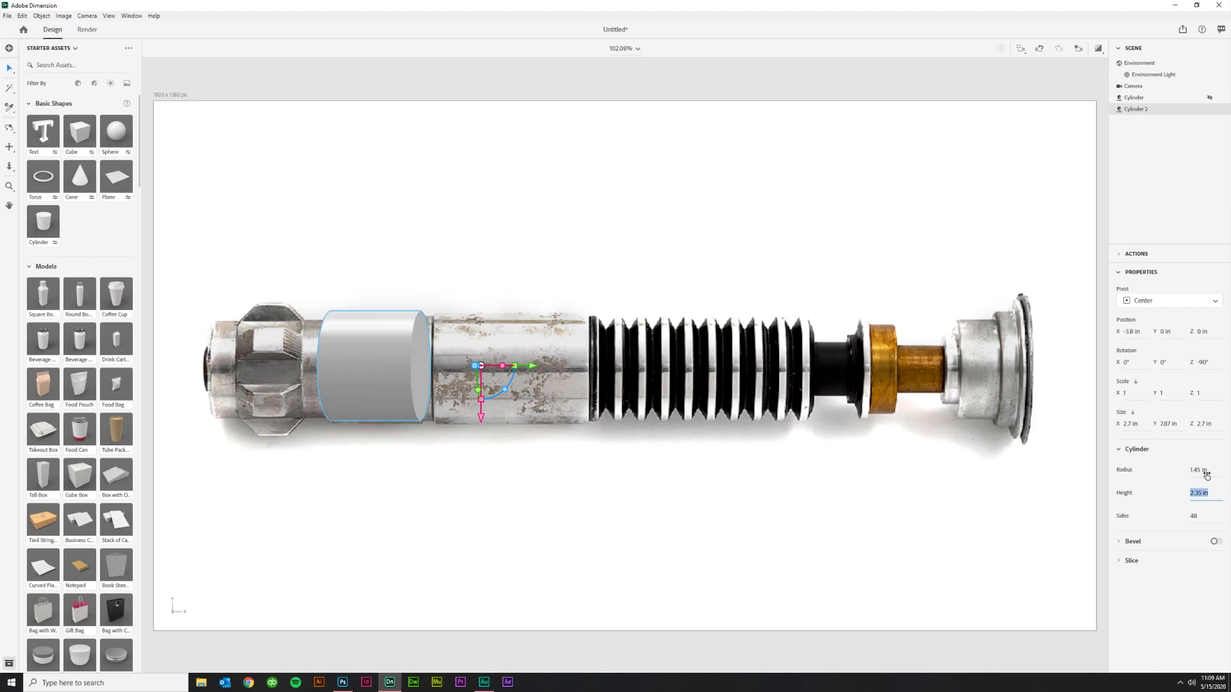
- Copy the second cylinder, hide it, and paste a duplicate in the same place
{"action": "left_click", "coordinate": [492, 294]}
{"action": "left_click", "coordinate": [380, 359]}
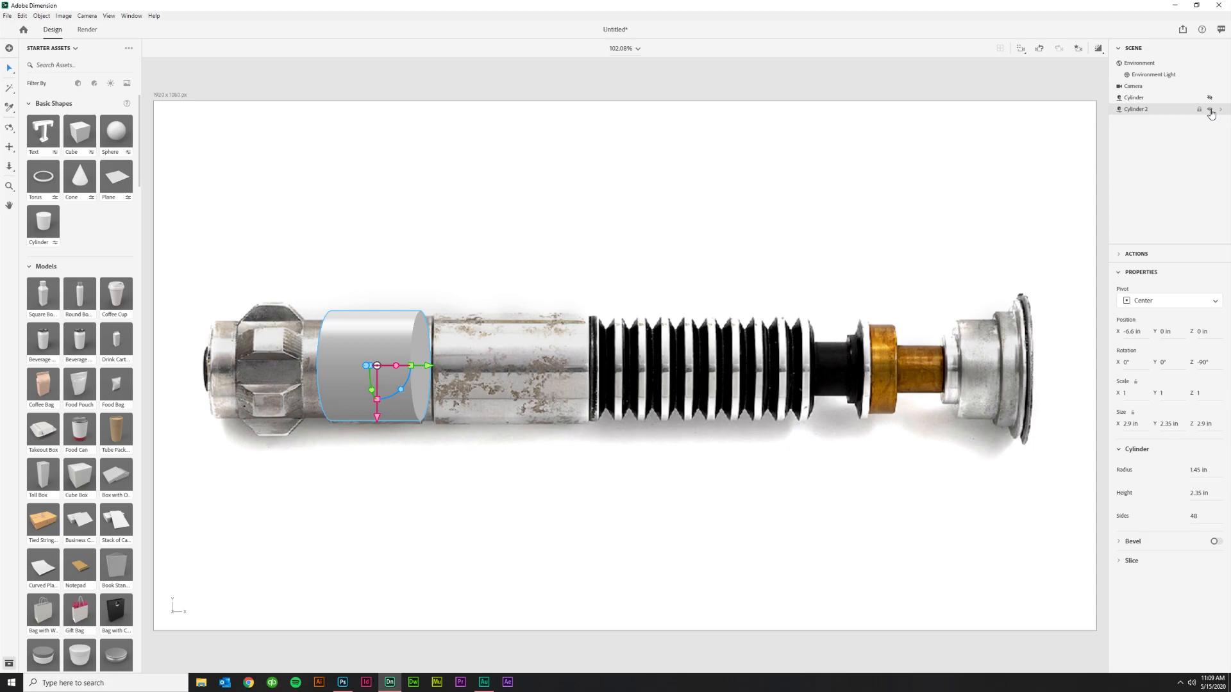
{"action": "left_click", "coordinate": [1210, 110]}
{"action": "left_click", "coordinate": [555, 266]}
{"action": "key", "text": "ctrl+v"}
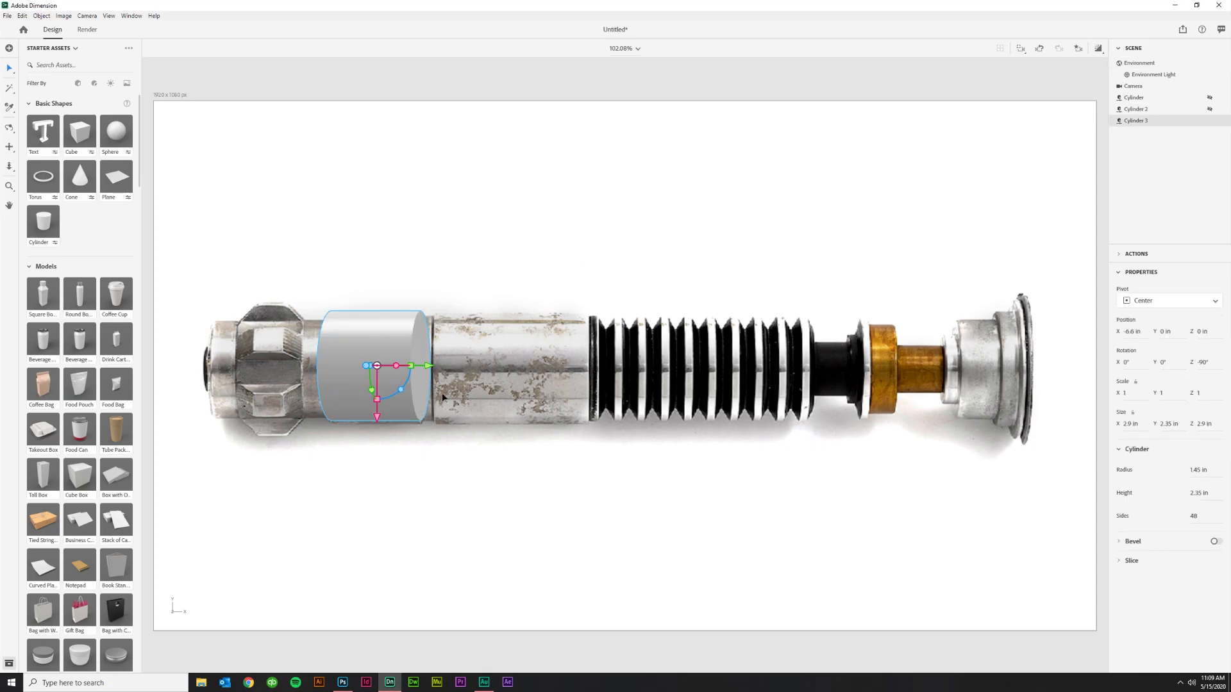
- Move the new duplicate cylinder along the hilt to X -3.8 in and set its height to 4 in
{"action": "left_click_drag", "start_coordinate": [428, 370], "coordinate": [536, 380]}
{"action": "left_click", "coordinate": [1217, 495]}
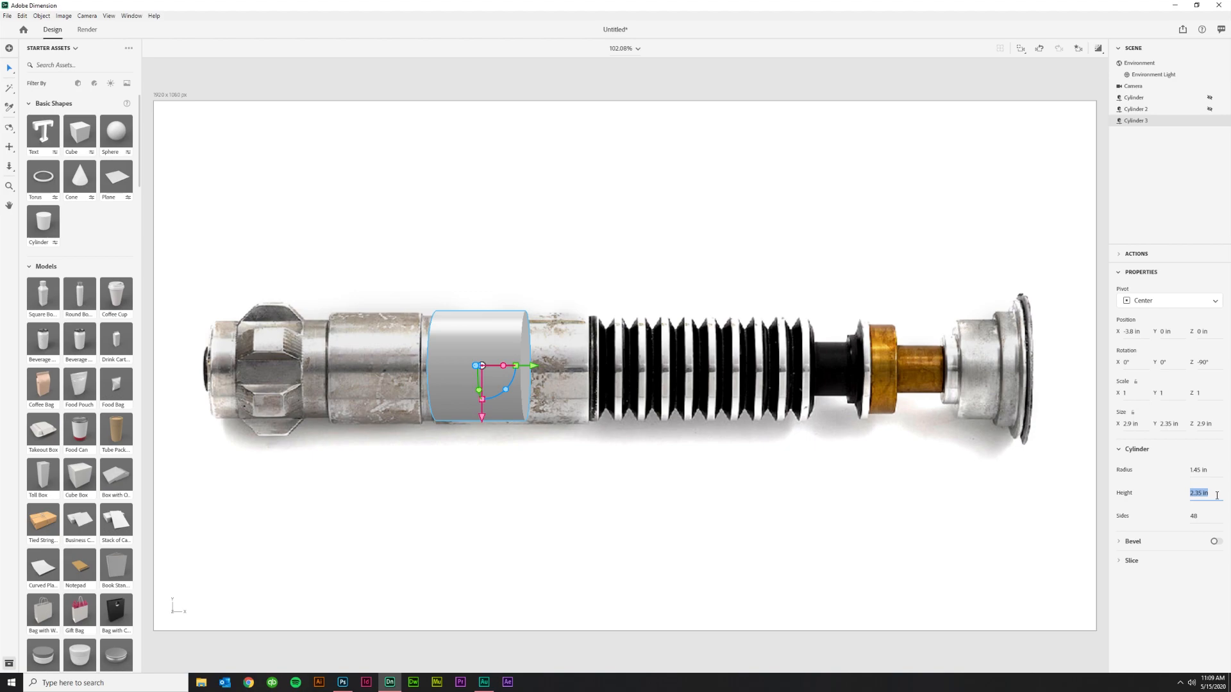
{"action": "key", "text": "Up"}
{"action": "key", "text": "Up"}
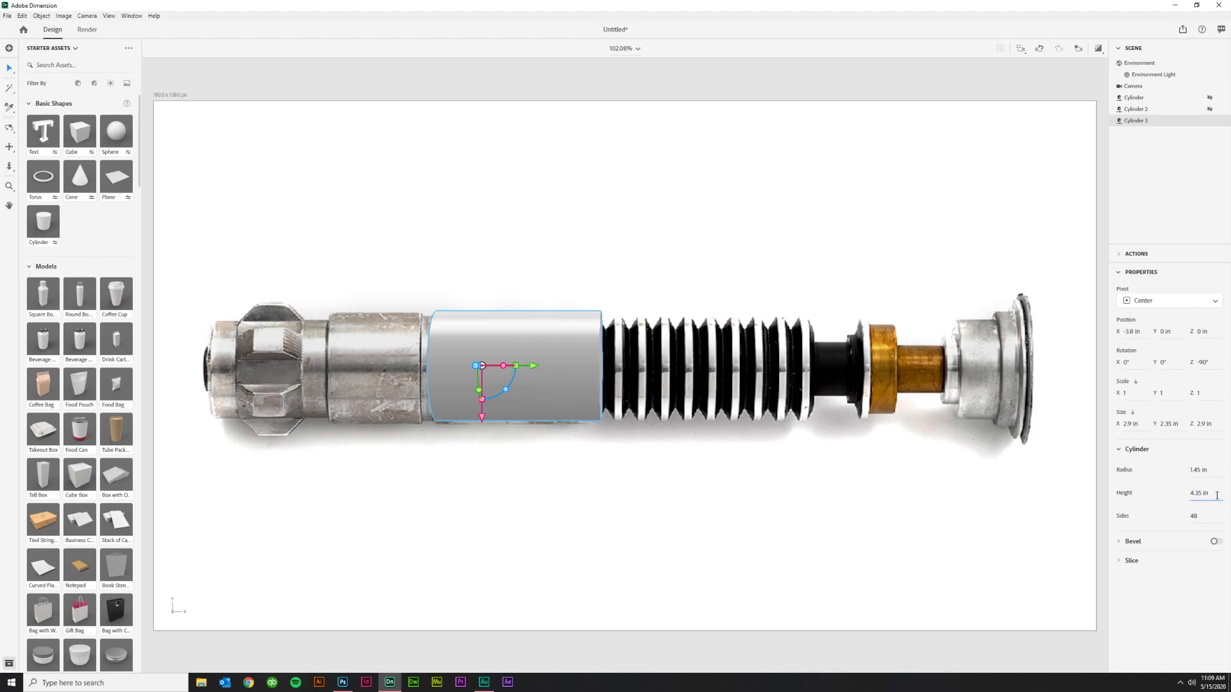
{"action": "key", "text": "Tab"}
{"action": "left_click", "coordinate": [1217, 496]}
{"action": "type", "text": "4"}
{"action": "key", "text": "Tab"}
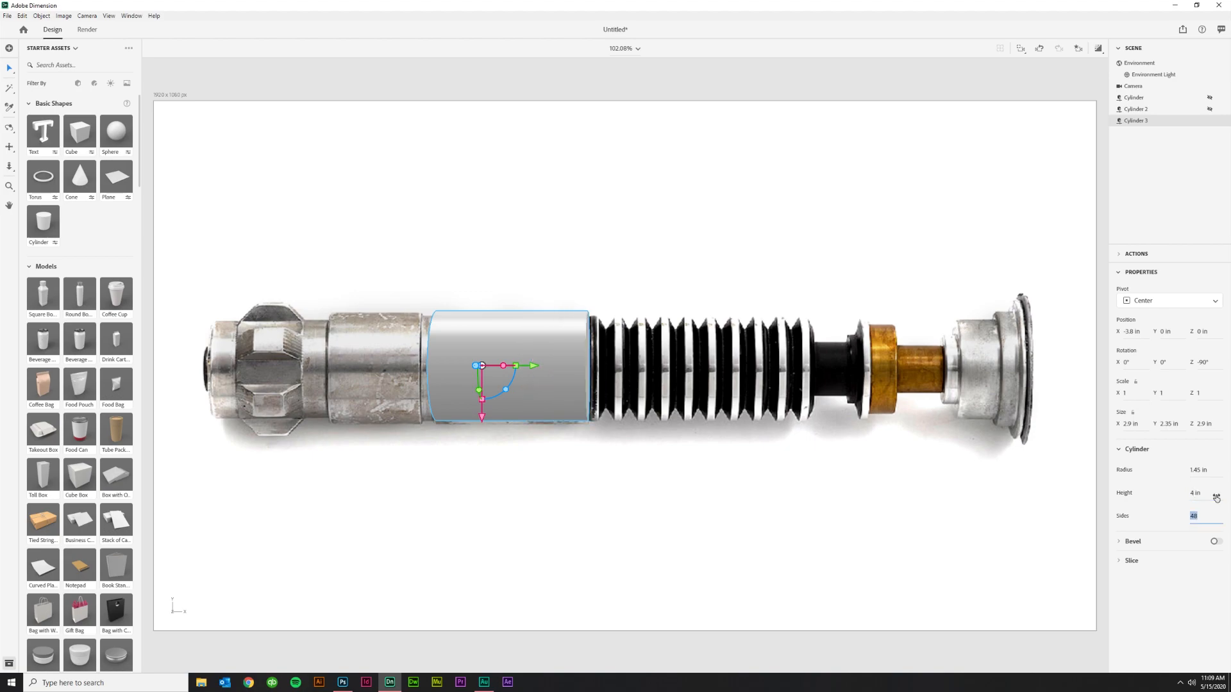
- Try a height of 3.9 in for the cylinder and return it to 4 in
{"action": "left_click", "coordinate": [1217, 496]}
{"action": "type", "text": "3.9"}
{"action": "key", "text": "Tab"}
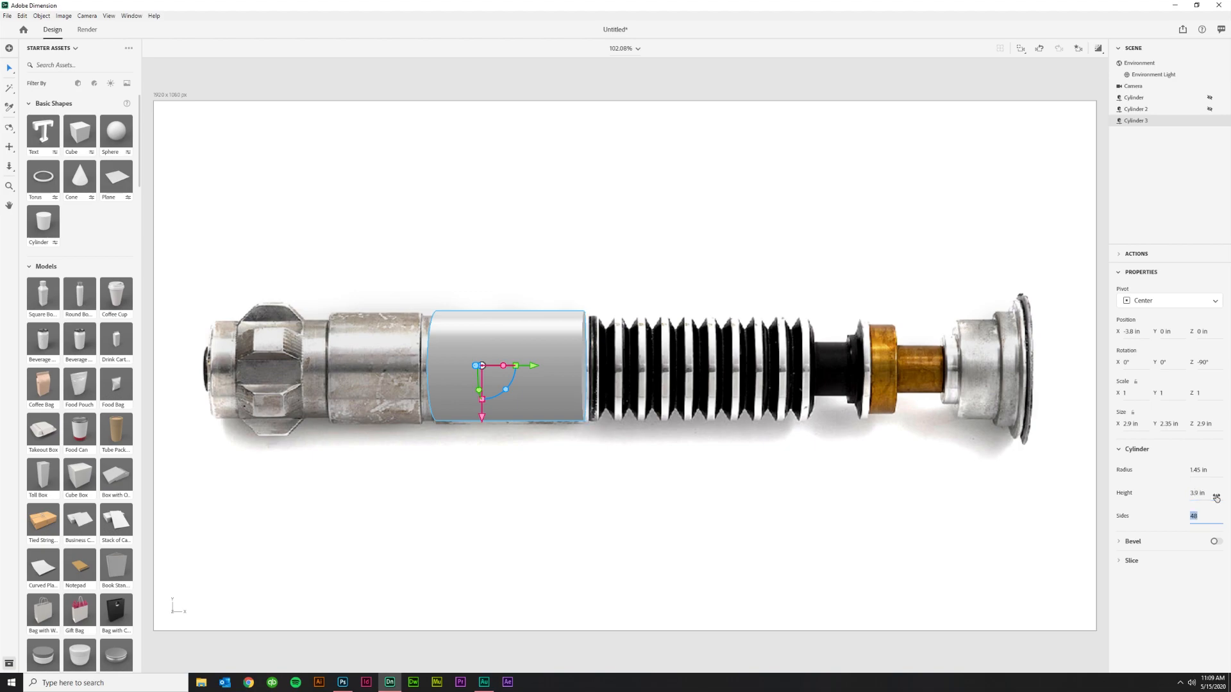
{"action": "left_click", "coordinate": [1217, 496]}
{"action": "type", "text": "4"}
{"action": "key", "text": "Tab"}
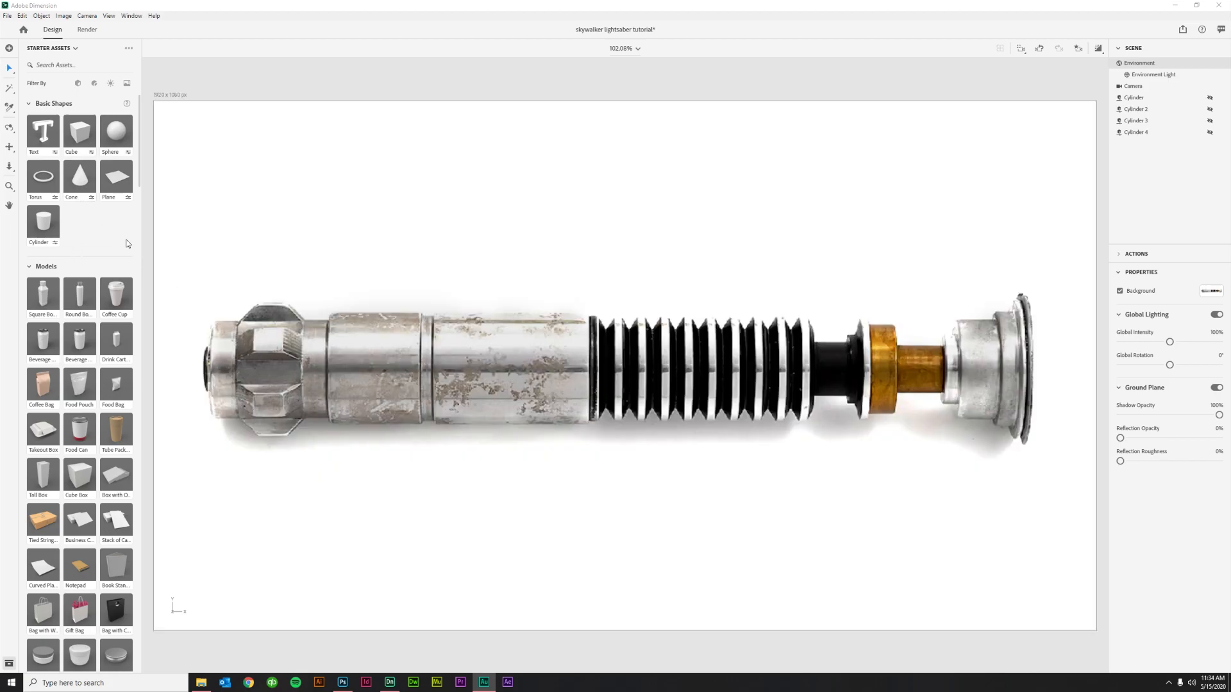
- Add a cone, move it back to Z -12 in, and set its slice angle to 180°
{"action": "left_click", "coordinate": [81, 183]}
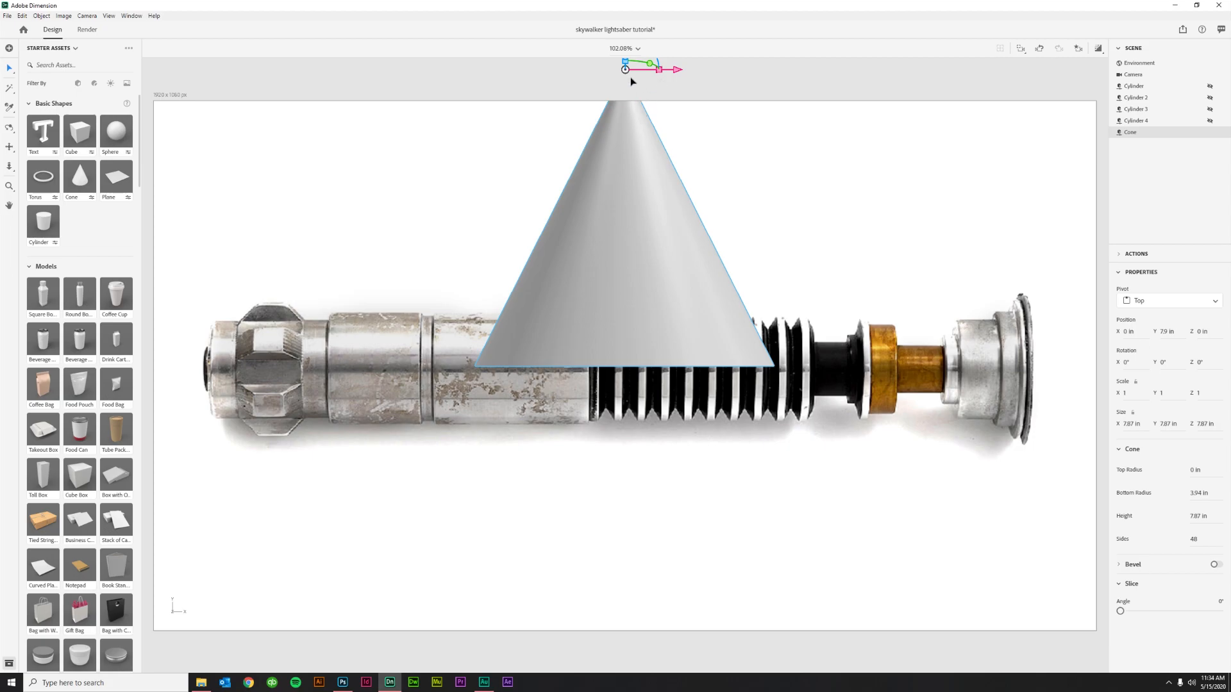
{"action": "left_click_drag", "start_coordinate": [654, 122], "coordinate": [644, 232]}
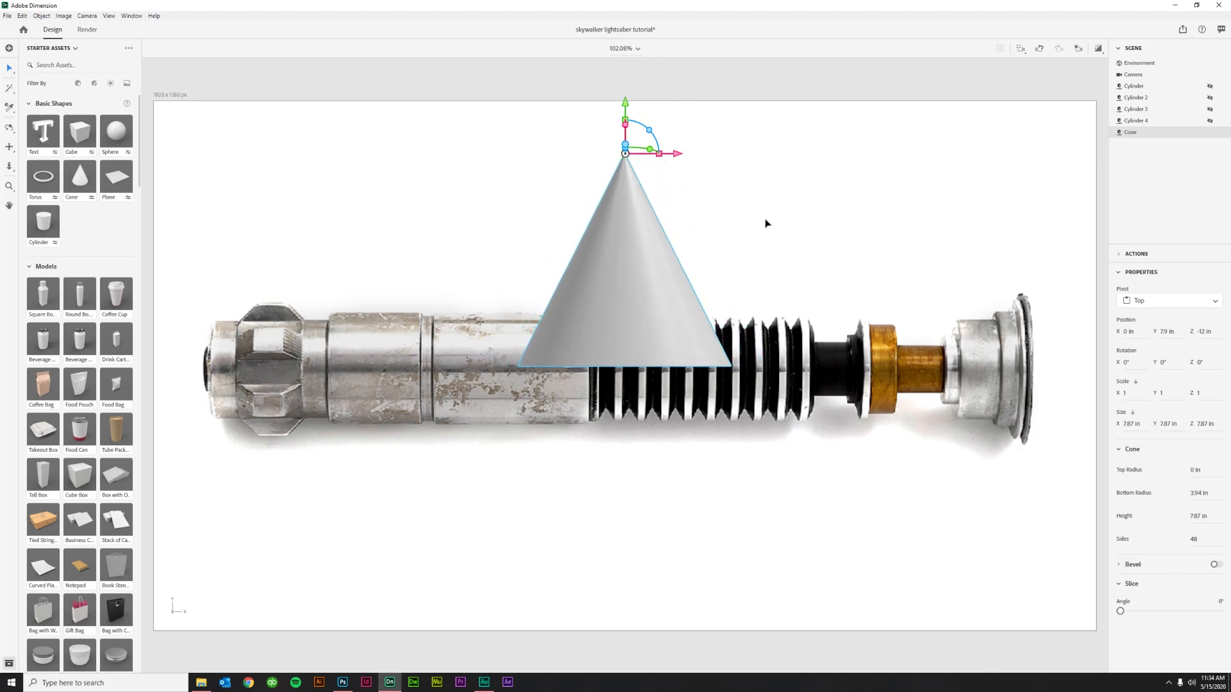
{"action": "left_click", "coordinate": [1209, 602]}
{"action": "key", "text": "Return"}
- Set the cone's top and bottom radius to 1 in, its height to 0.75 in, and its sides to 3
{"action": "left_click", "coordinate": [1192, 476]}
{"action": "key", "text": "Tab"}
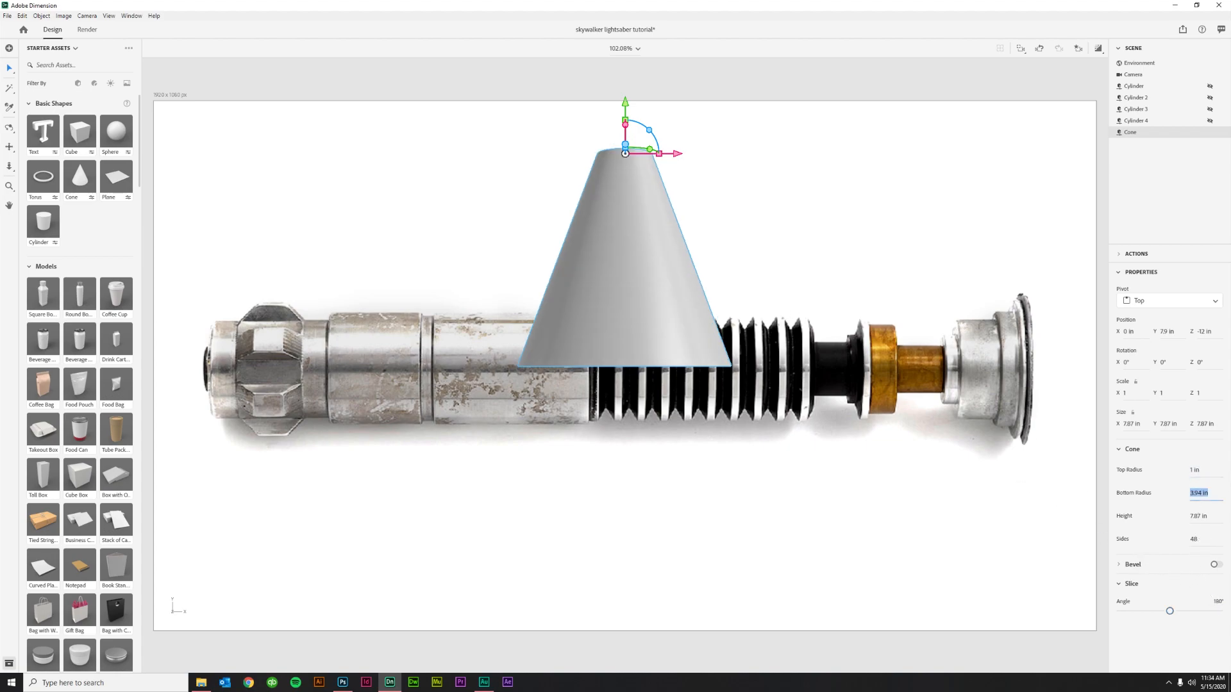
{"action": "type", "text": "1"}
{"action": "key", "text": "Tab"}
{"action": "key", "text": "BackSpace"}
{"action": "key", "text": "Tab"}
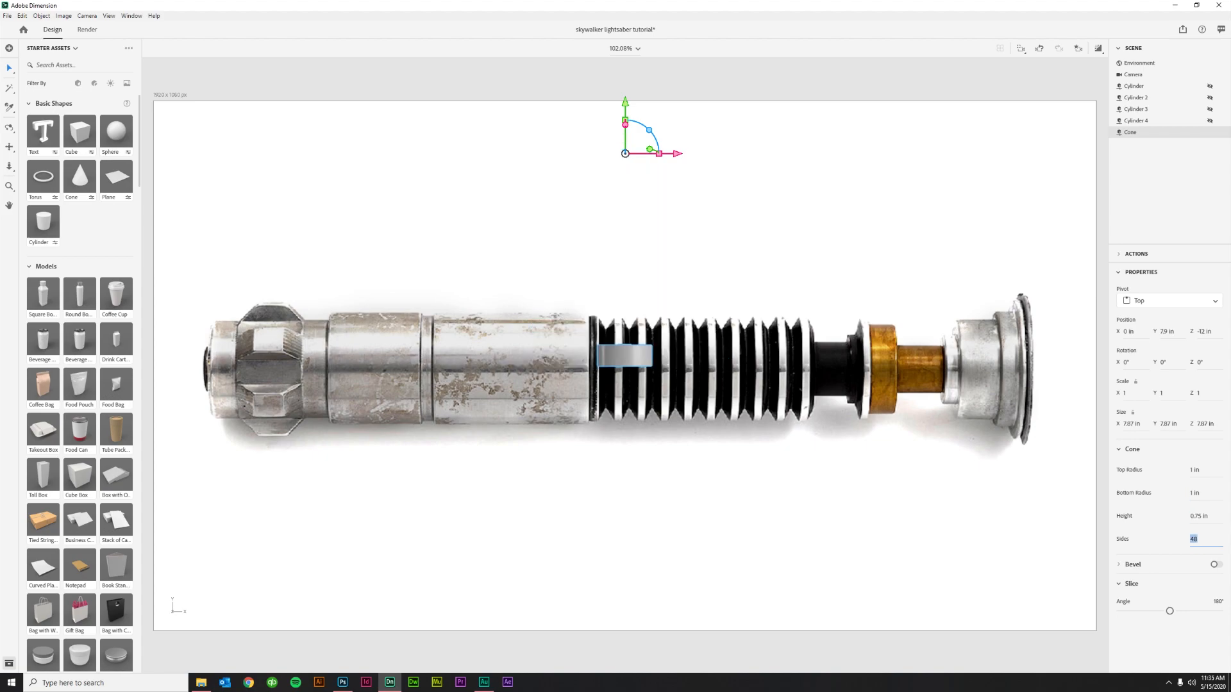
{"action": "key", "text": "Return"}
- Rotate the cone to X 90°, Y 180°, Z -180°, lower it to Y 1.3 in, and restore the Main camera view
{"action": "left_click_drag", "start_coordinate": [633, 137], "coordinate": [650, 60]}
{"action": "left_click_drag", "start_coordinate": [626, 119], "coordinate": [616, 317]}
{"action": "right_click_drag", "start_coordinate": [589, 404], "coordinate": [646, 426]}
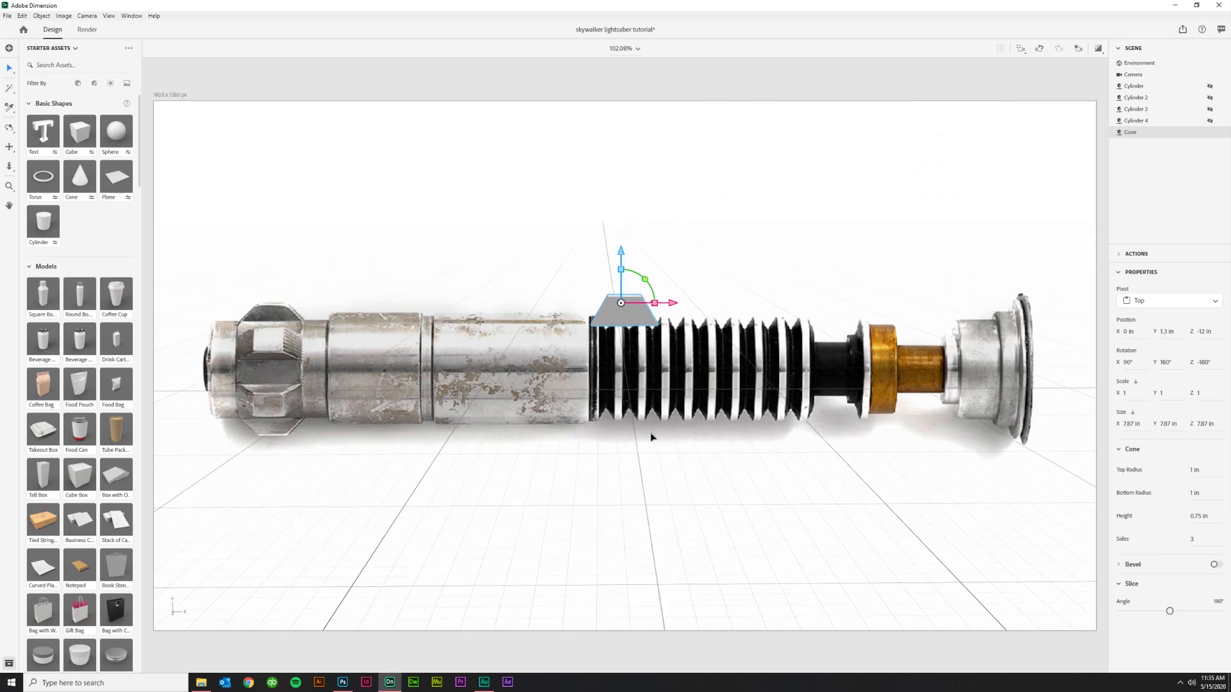
{"action": "left_click", "coordinate": [1078, 49]}
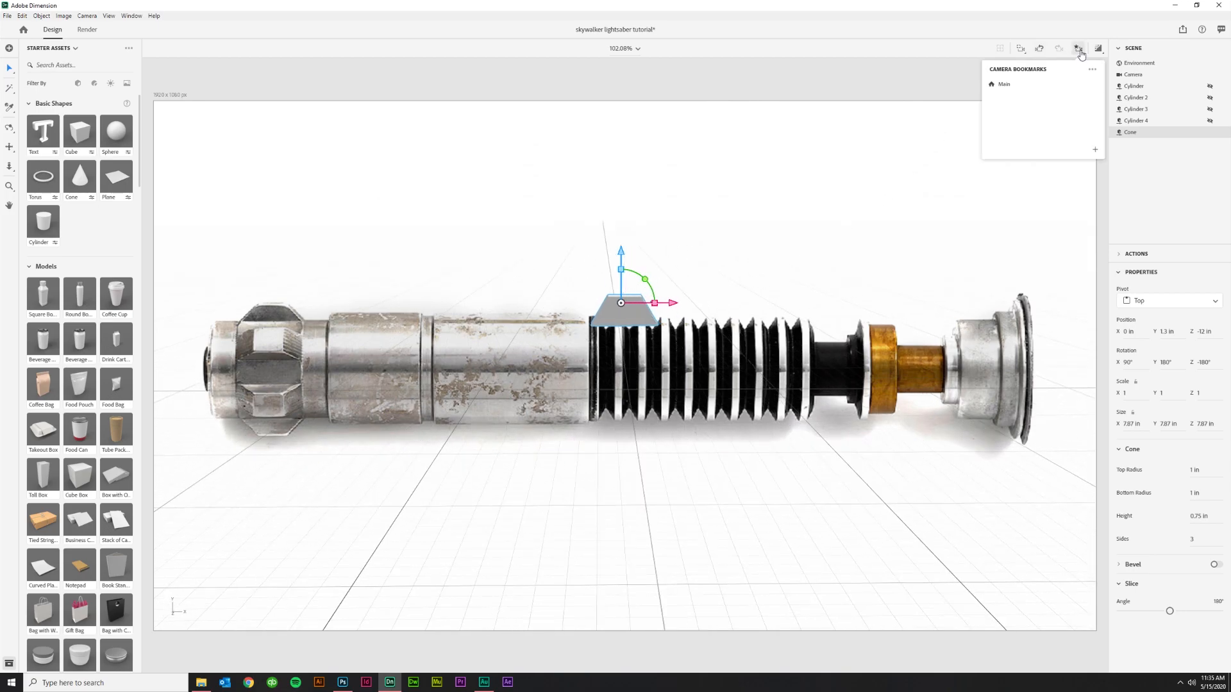
{"action": "left_click", "coordinate": [1013, 86]}
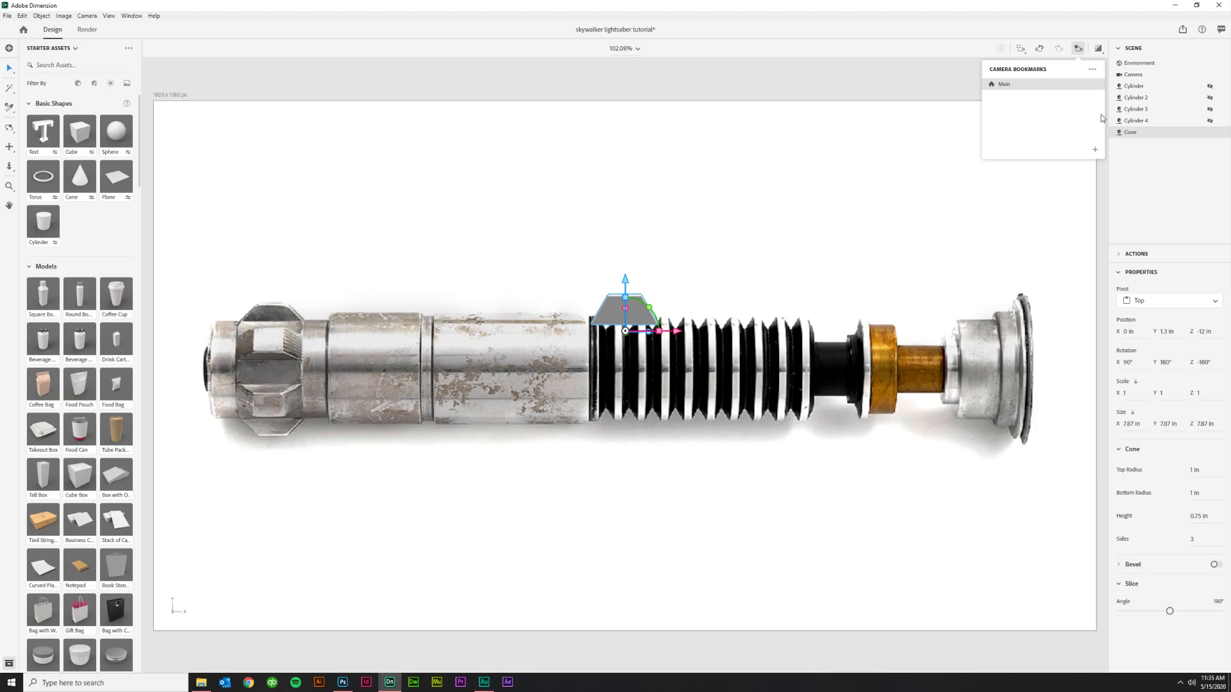
- Show the first cylinder and set the cone's pivot to Bottom
{"action": "left_click", "coordinate": [1210, 86]}
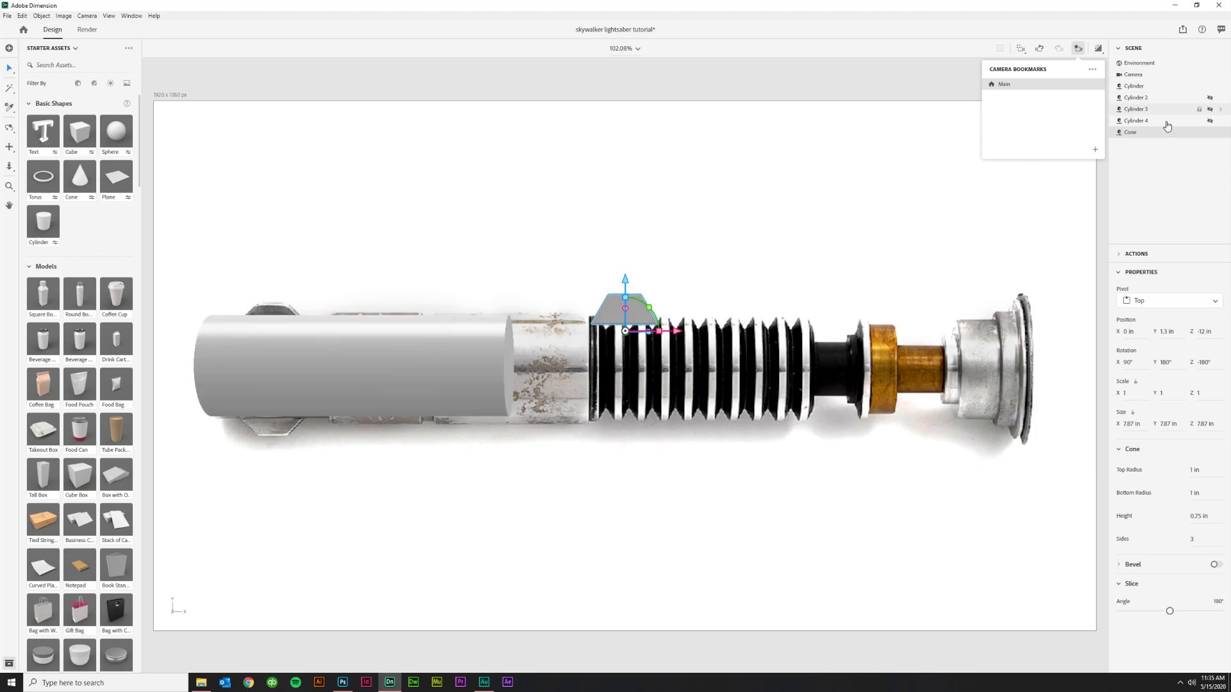
{"action": "right_click_drag", "start_coordinate": [709, 361], "coordinate": [462, 401]}
{"action": "left_click", "coordinate": [1170, 301]}
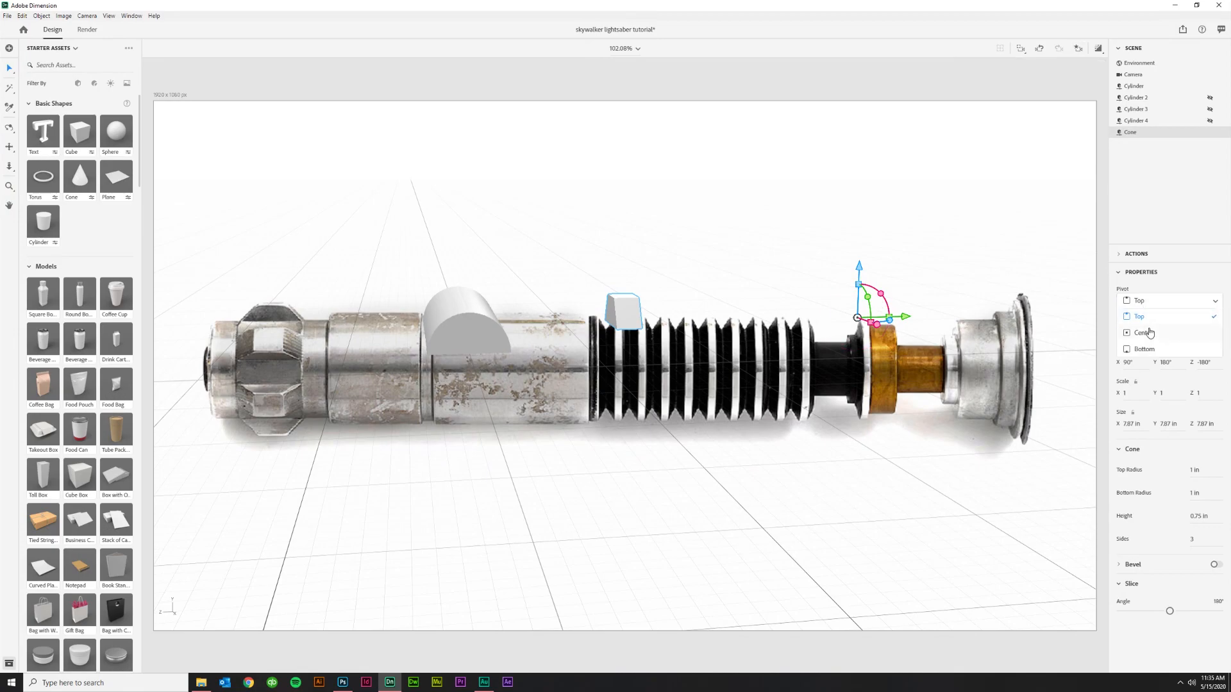
{"action": "left_click", "coordinate": [1150, 333]}
{"action": "left_click", "coordinate": [1150, 304]}
{"action": "left_click", "coordinate": [1149, 347]}
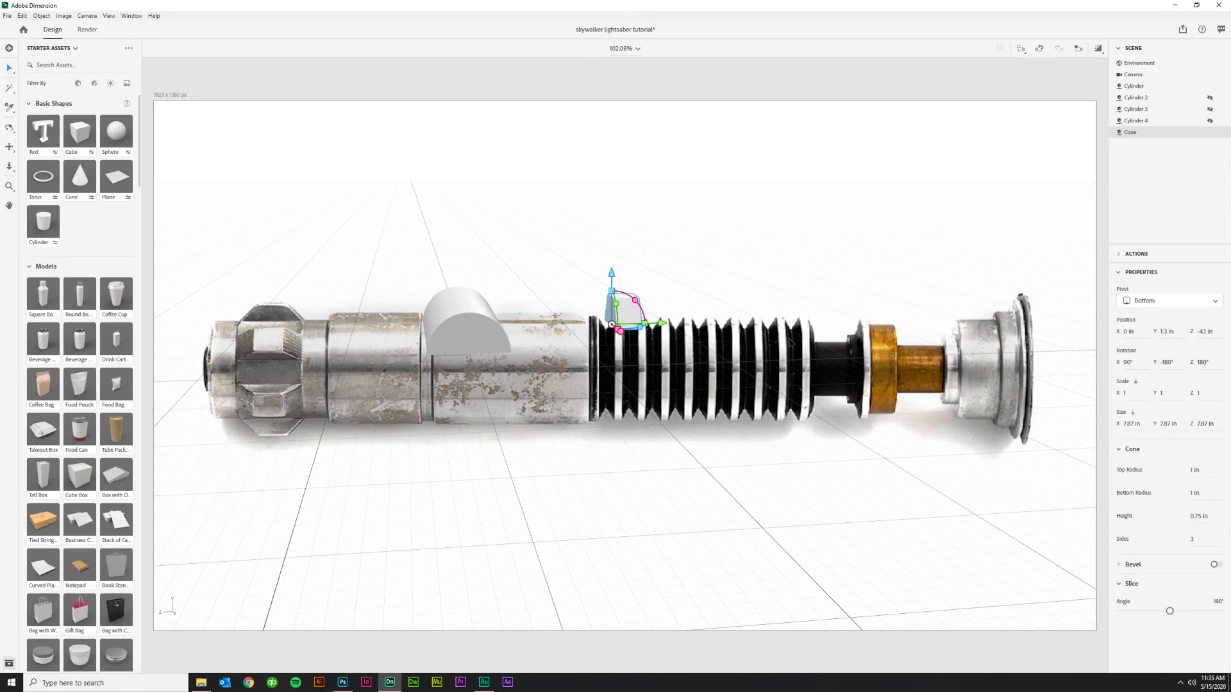
- Move the cone in depth to Z 0.4 in so it sits on top of the cylinder
{"action": "left_click_drag", "start_coordinate": [659, 321], "coordinate": [504, 336]}
{"action": "right_click_drag", "start_coordinate": [452, 411], "coordinate": [509, 434]}
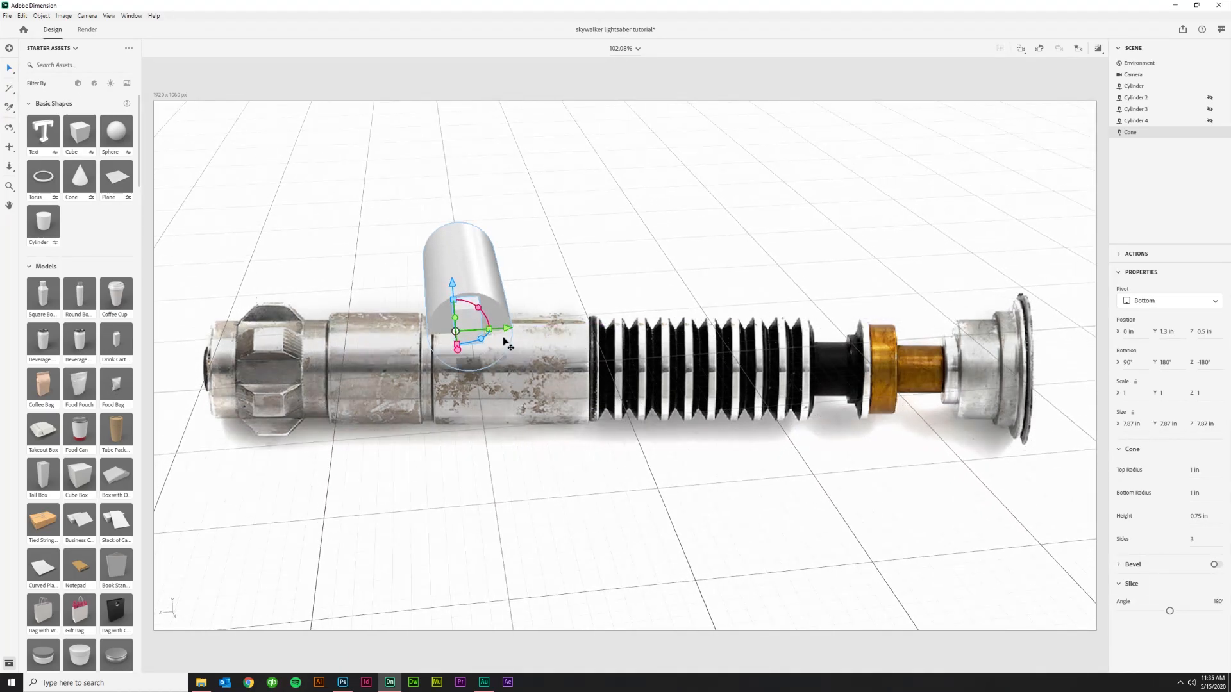
{"action": "left_click_drag", "start_coordinate": [507, 330], "coordinate": [513, 332]}
{"action": "right_click_drag", "start_coordinate": [430, 427], "coordinate": [760, 355]}
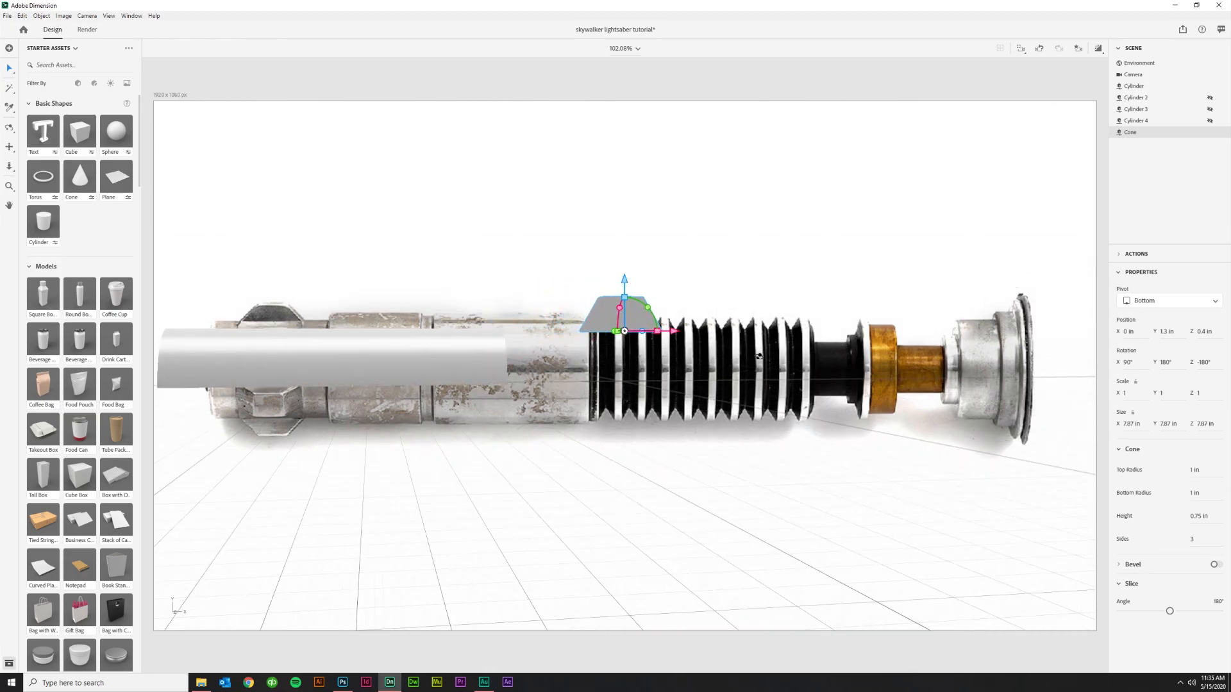
- Restore the Main camera view and move the cone along the hilt to about X -9.6 in
{"action": "left_click", "coordinate": [1078, 48]}
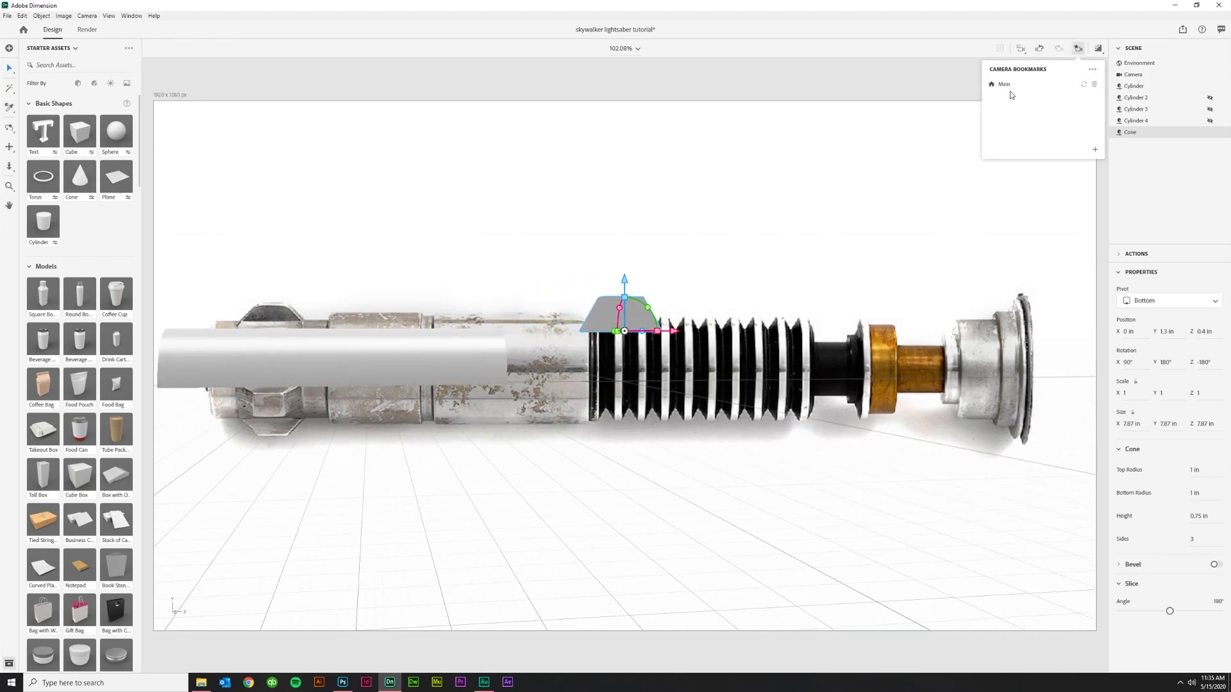
{"action": "left_click", "coordinate": [1005, 86]}
{"action": "left_click_drag", "start_coordinate": [678, 318], "coordinate": [313, 338]}
- Try a height of 0.5 in for the cone and return it to 0.75 in
{"action": "left_click", "coordinate": [1195, 516]}
{"action": "type", "text": "0.5"}
{"action": "key", "text": "Tab"}
{"action": "key", "text": "shift+Tab"}
{"action": "type", "text": "0.75"}
{"action": "key", "text": "Tab"}
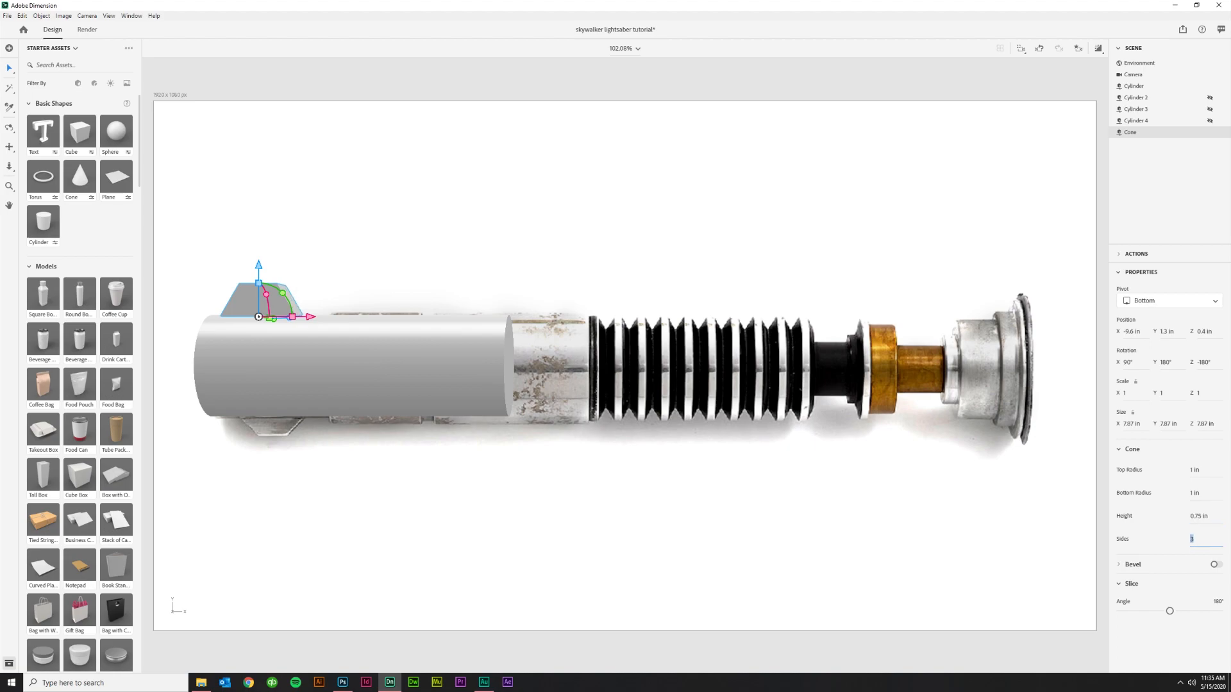
- Scale the cone to 0.5 in Z and 1.1 in Y, and shift it to X -9.5 in
{"action": "key", "text": "shift+Tab"}
{"action": "key", "text": "shift+Tab"}
{"action": "left_click_drag", "start_coordinate": [259, 283], "coordinate": [318, 321]}
{"action": "right_click_drag", "start_coordinate": [388, 412], "coordinate": [45, 591]}
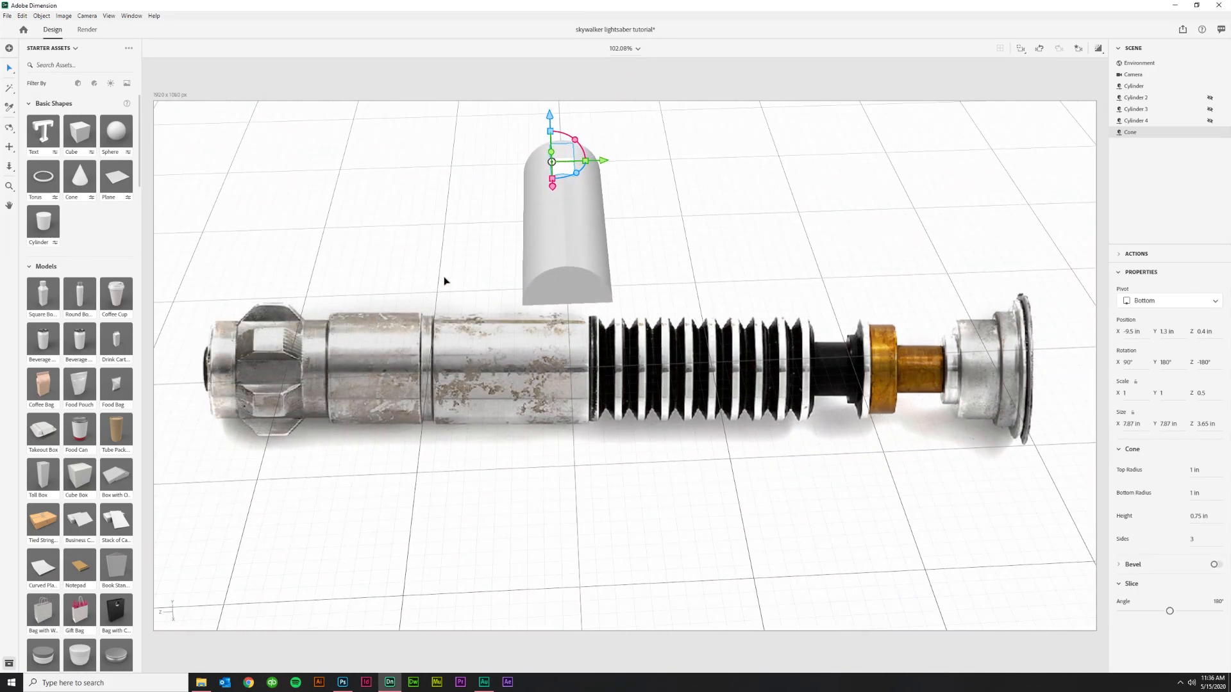
{"action": "left_click_drag", "start_coordinate": [586, 165], "coordinate": [605, 164]}
{"action": "right_click_drag", "start_coordinate": [477, 217], "coordinate": [833, 409]}
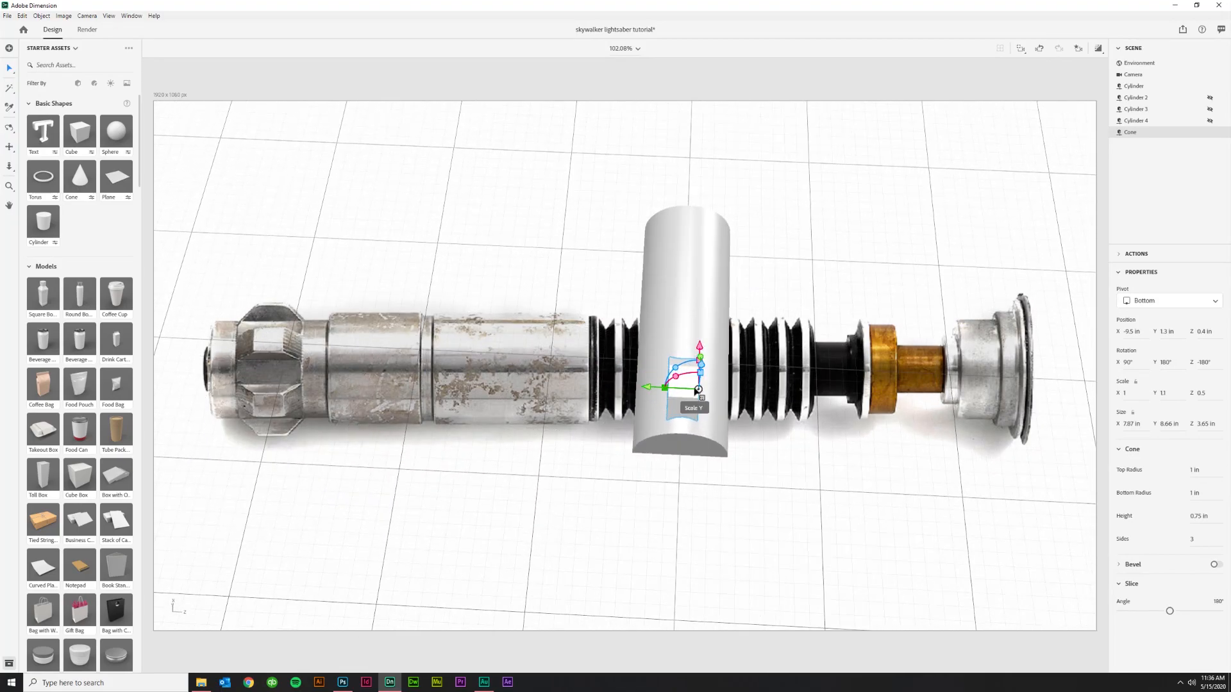
{"action": "right_click_drag", "start_coordinate": [814, 454], "coordinate": [770, 234]}
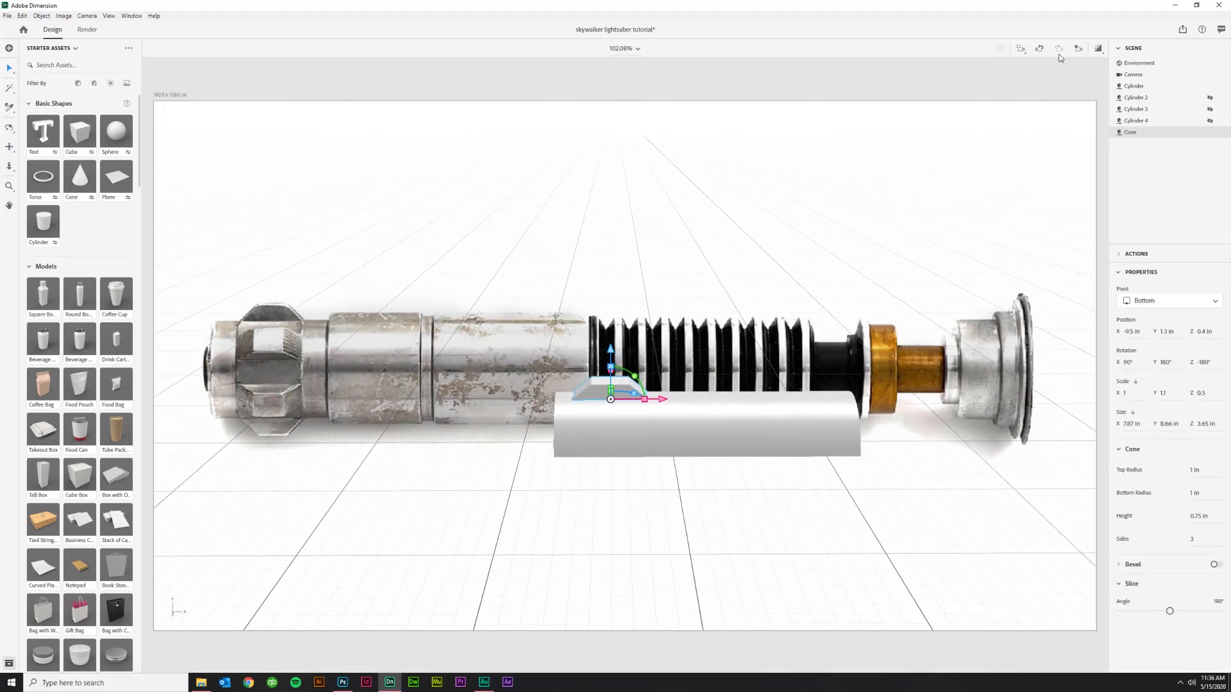
- Restore the Main camera view, copy the cone, and paste a duplicate in the same place
{"action": "left_click", "coordinate": [1079, 48]}
{"action": "left_click", "coordinate": [1004, 84]}
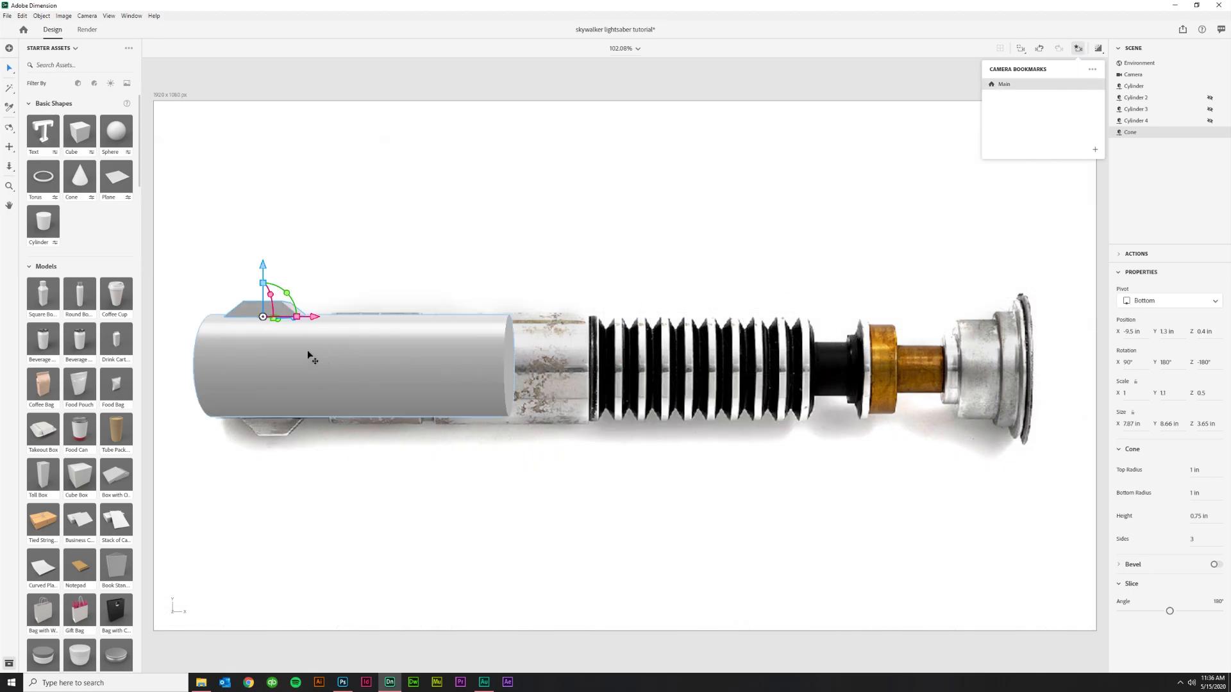
{"action": "left_click", "coordinate": [257, 313]}
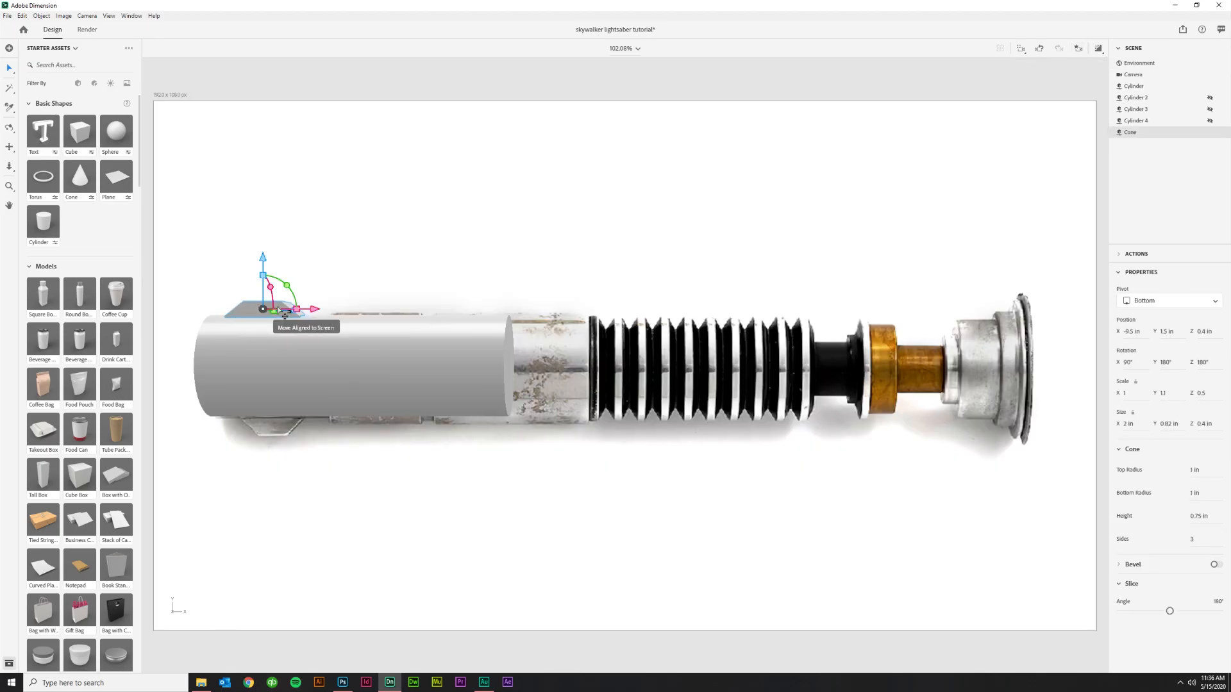
{"action": "left_click", "coordinate": [362, 275]}
{"action": "key", "text": "ctrl+v"}
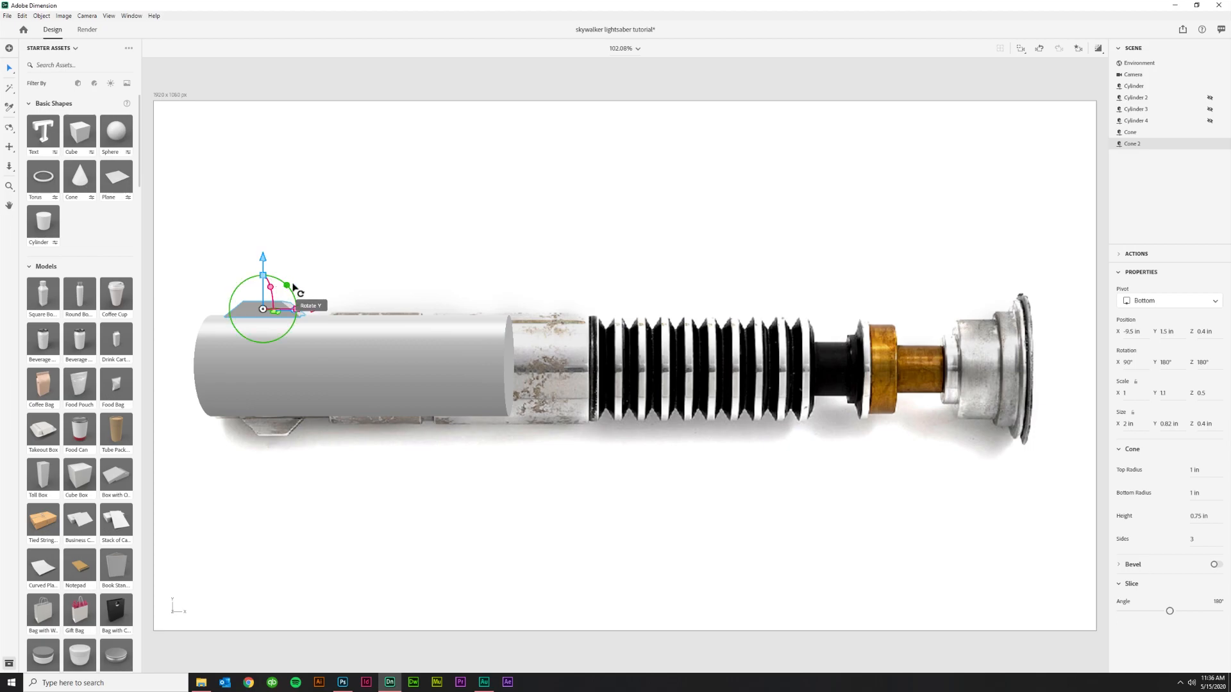
- Rotate the duplicate cone to Y 0° and move it to the cylinder's underside at Y -1.5 in
{"action": "left_click_drag", "start_coordinate": [290, 287], "coordinate": [213, 346]}
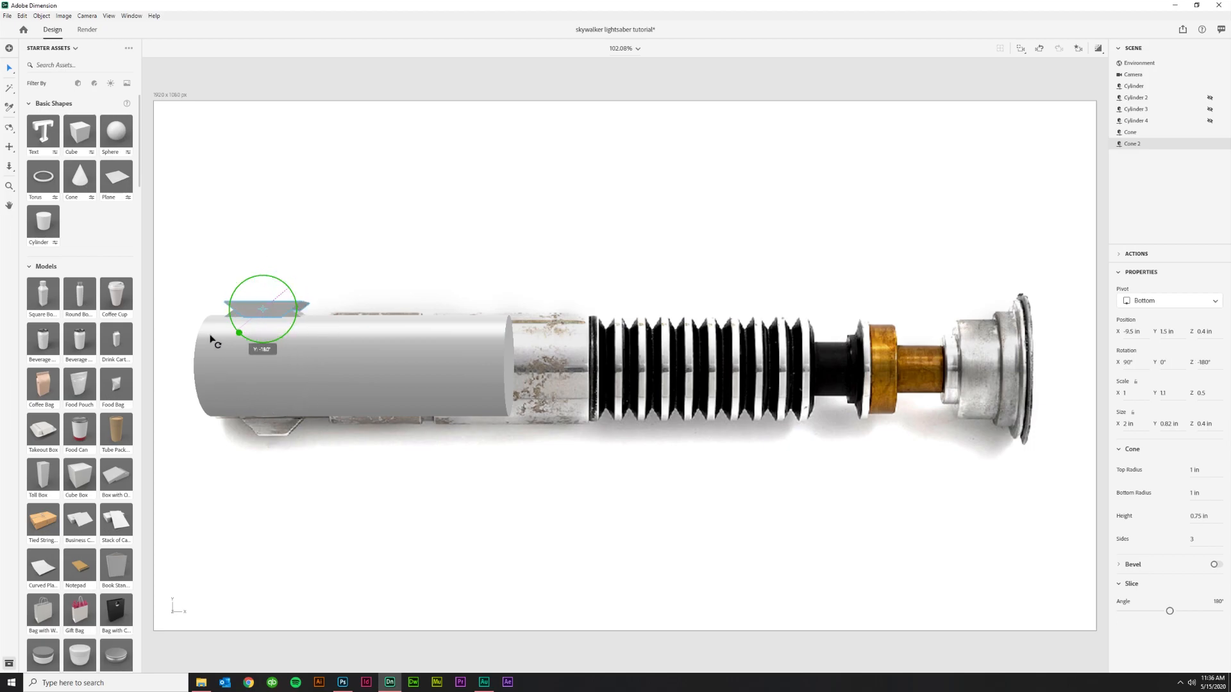
{"action": "left_click_drag", "start_coordinate": [261, 364], "coordinate": [276, 475]}
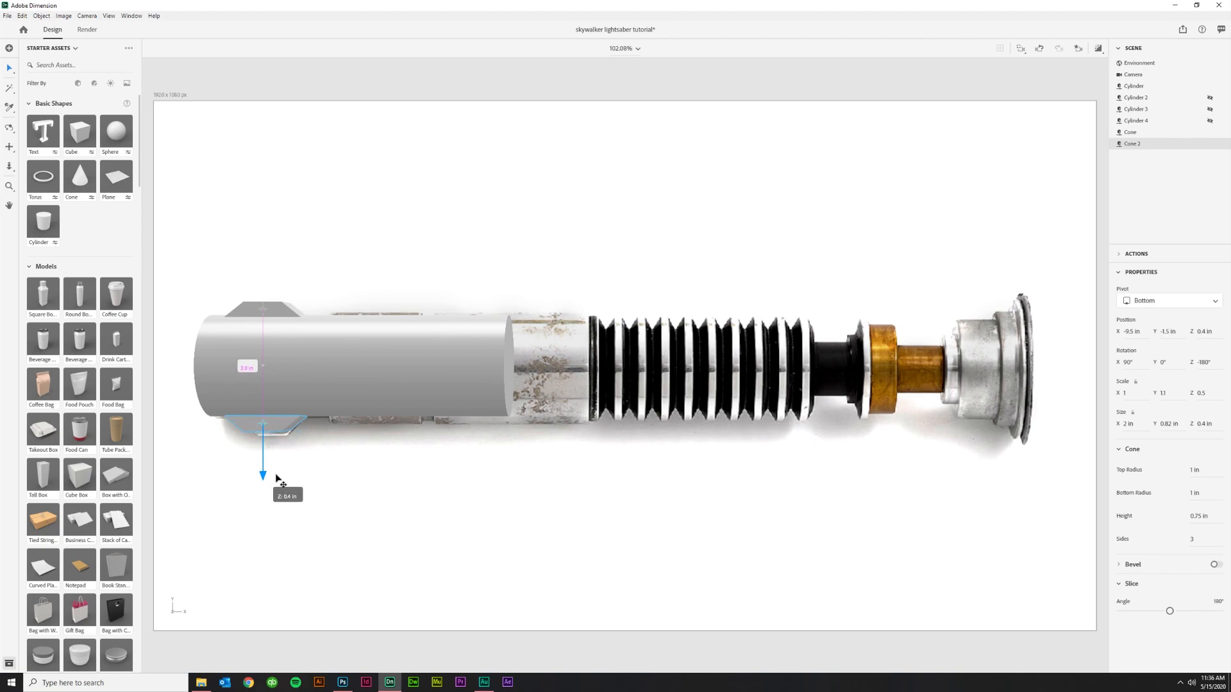
{"action": "left_click_drag", "start_coordinate": [275, 474], "coordinate": [278, 475]}
- Select both cones, above and below the cylinder, and group them
{"action": "right_click_drag", "start_coordinate": [278, 475], "coordinate": [460, 450]}
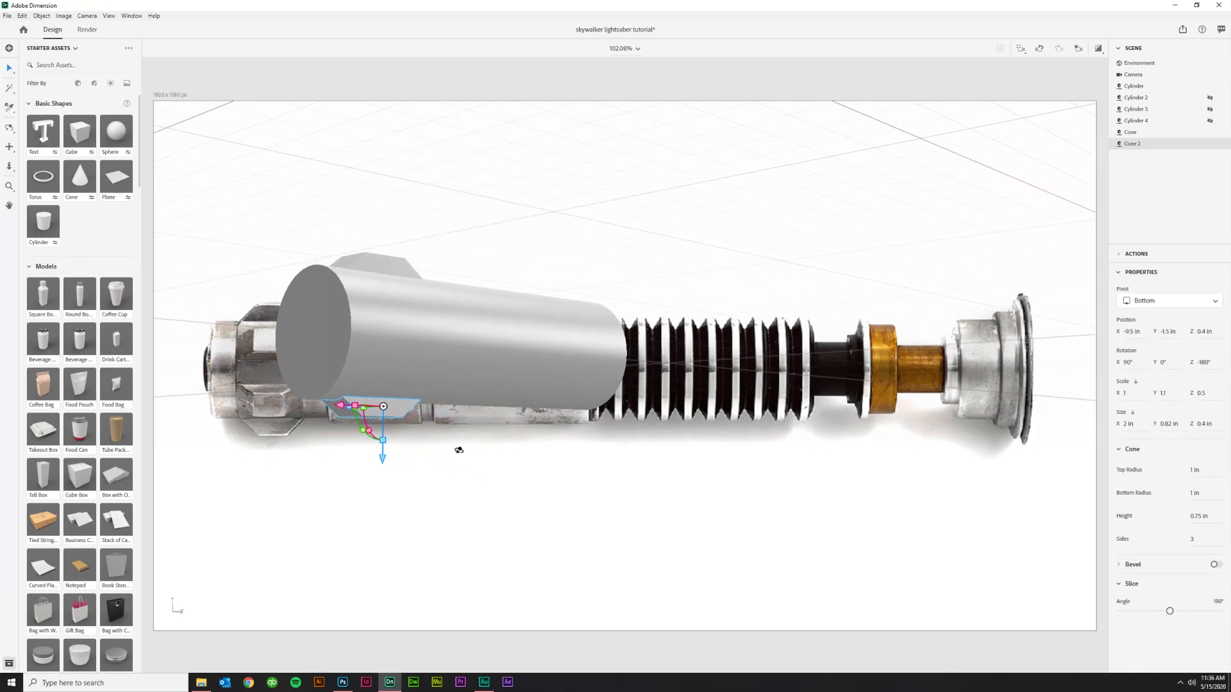
{"action": "left_click", "coordinate": [380, 270], "text": "shift"}
{"action": "right_click_drag", "start_coordinate": [497, 447], "coordinate": [311, 442]}
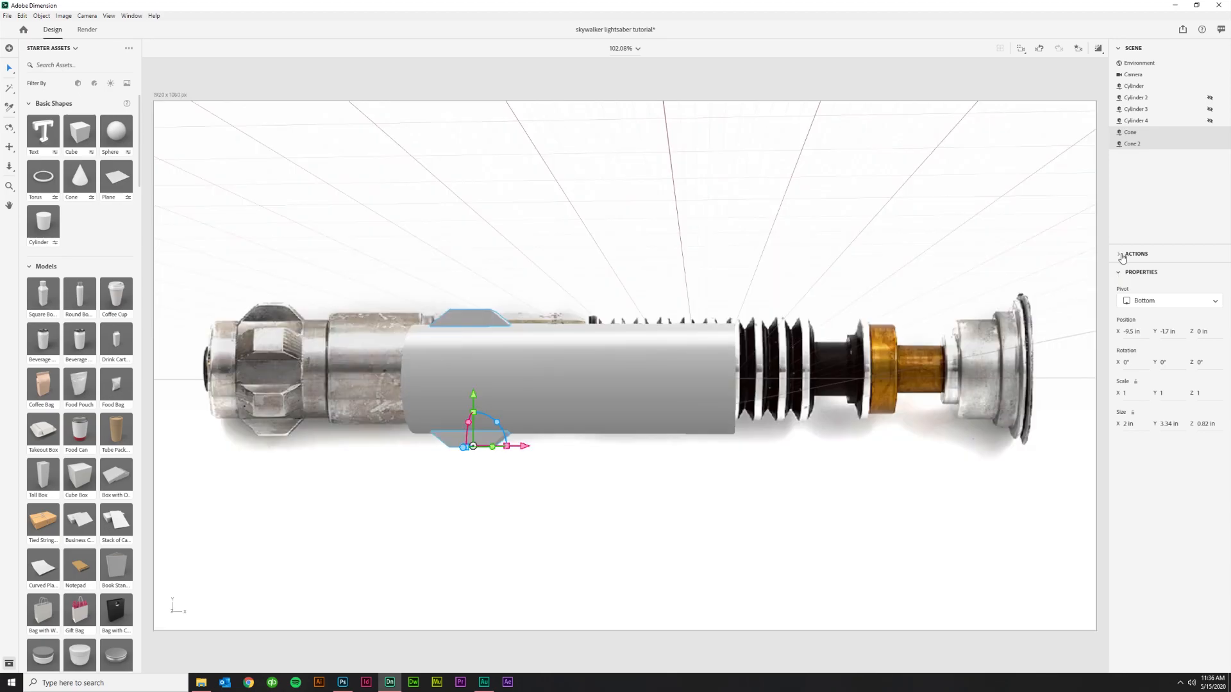
{"action": "key", "text": "ctrl+g"}
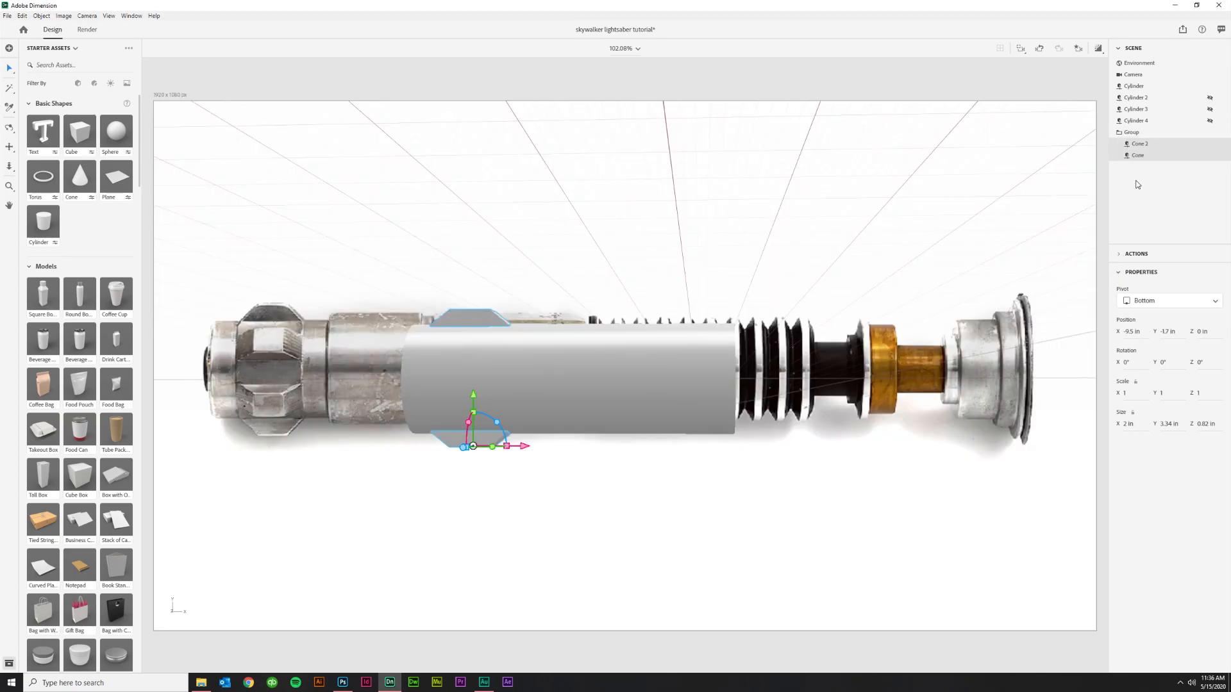
- Try to set the cone group's pivot to Center
{"action": "left_click", "coordinate": [1131, 134]}
{"action": "left_click_drag", "start_coordinate": [474, 397], "coordinate": [474, 191]}
{"action": "left_click", "coordinate": [1206, 301]}
{"action": "left_click", "coordinate": [1158, 320]}
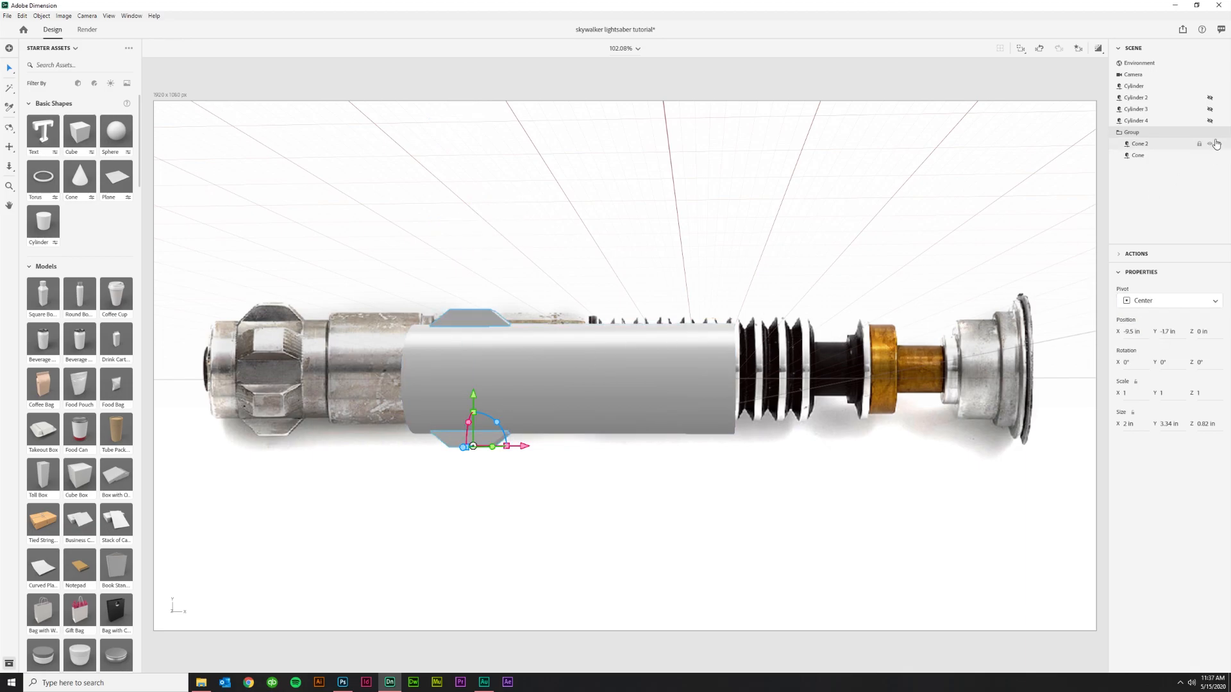
- Reselect the cone group, compare the Center and Top pivots, and set its pivot to Top
{"action": "left_click", "coordinate": [1143, 134]}
{"action": "left_click", "coordinate": [1132, 134]}
{"action": "left_click", "coordinate": [1151, 302]}
{"action": "left_click", "coordinate": [1153, 316]}
{"action": "left_click", "coordinate": [1161, 303]}
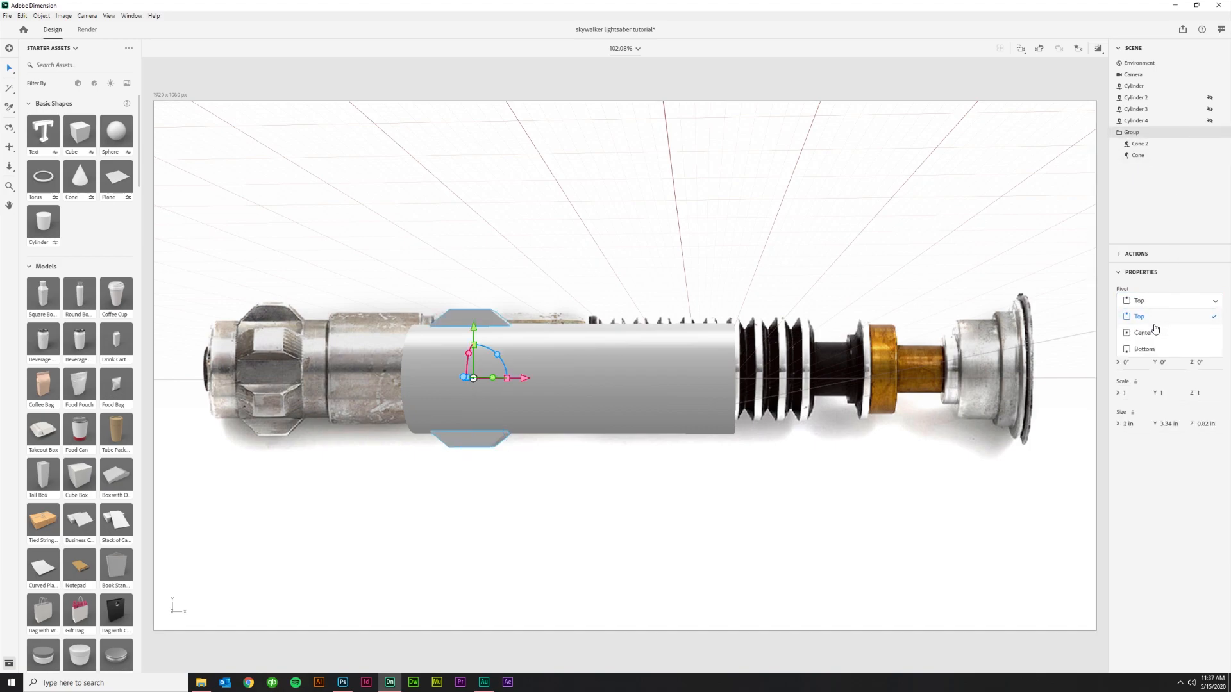
{"action": "left_click", "coordinate": [1153, 334]}
{"action": "left_click", "coordinate": [1162, 302]}
{"action": "left_click", "coordinate": [1146, 320]}
- Try rotating the cone group around the cylinder to X 75° and again about its Top pivot
{"action": "right_click_drag", "start_coordinate": [502, 483], "coordinate": [722, 453]}
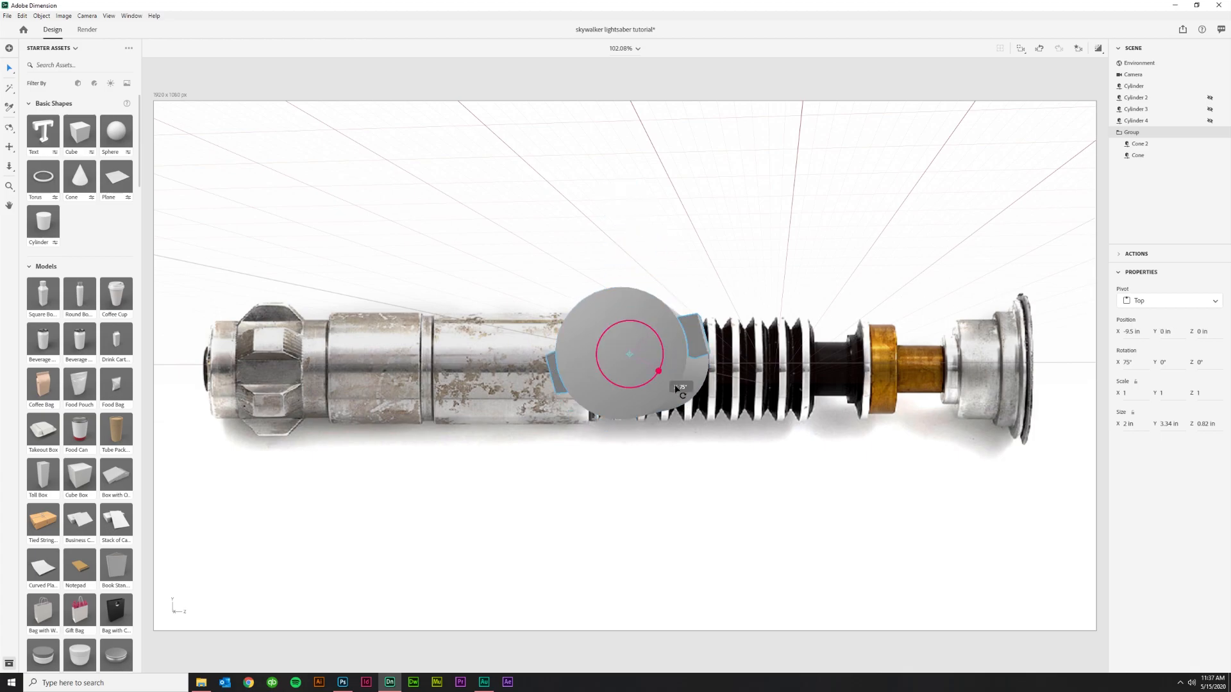
{"action": "right_click_drag", "start_coordinate": [710, 405], "coordinate": [489, 417]}
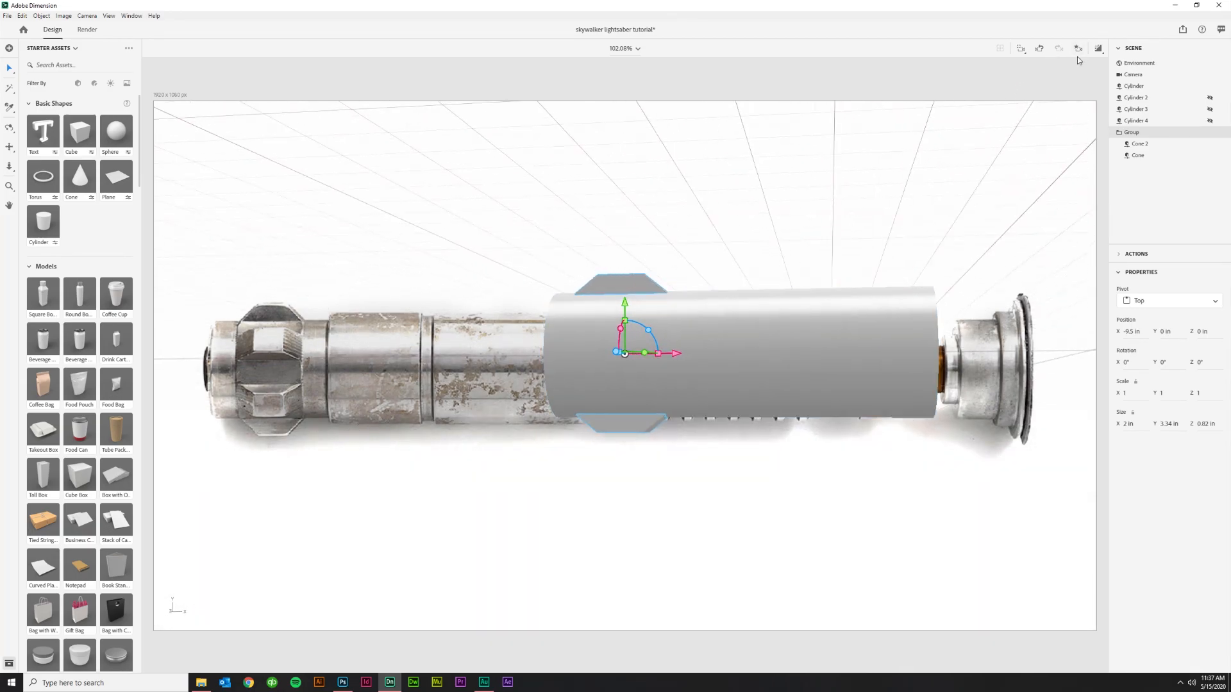
{"action": "left_click", "coordinate": [636, 282]}
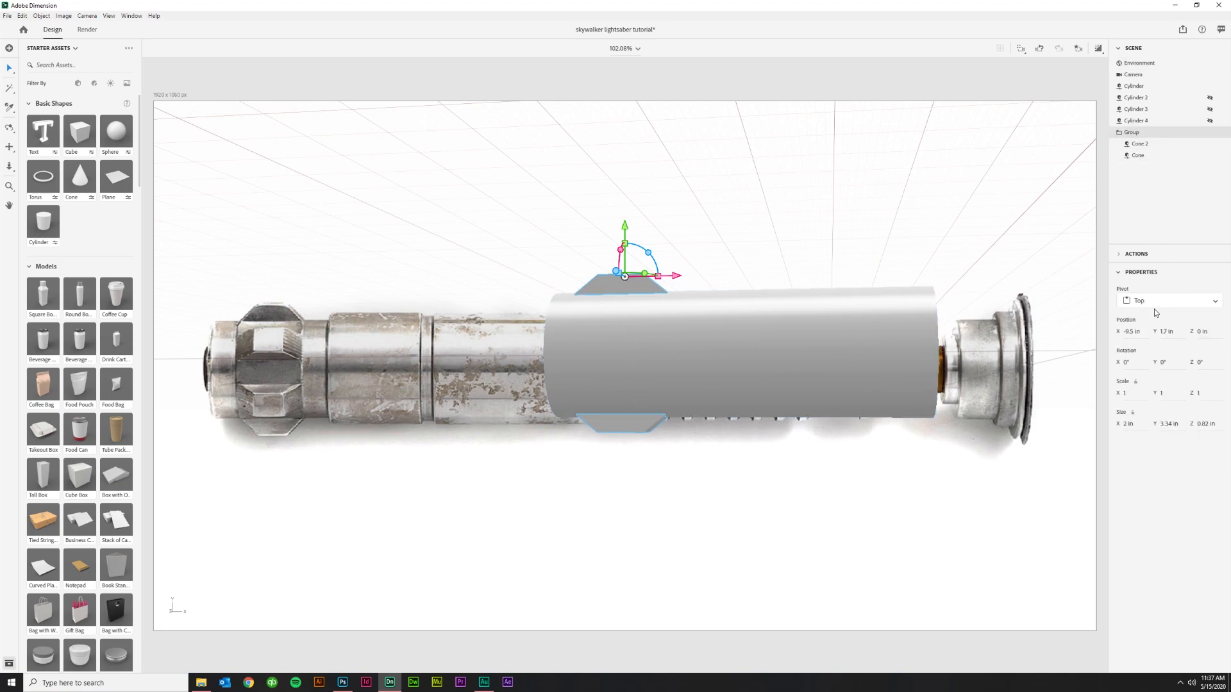
{"action": "left_click_drag", "start_coordinate": [654, 260], "coordinate": [679, 366]}
- Set the cone group's pivot to Center and reselect the group
{"action": "left_click", "coordinate": [1151, 305]}
{"action": "left_click", "coordinate": [1150, 331]}
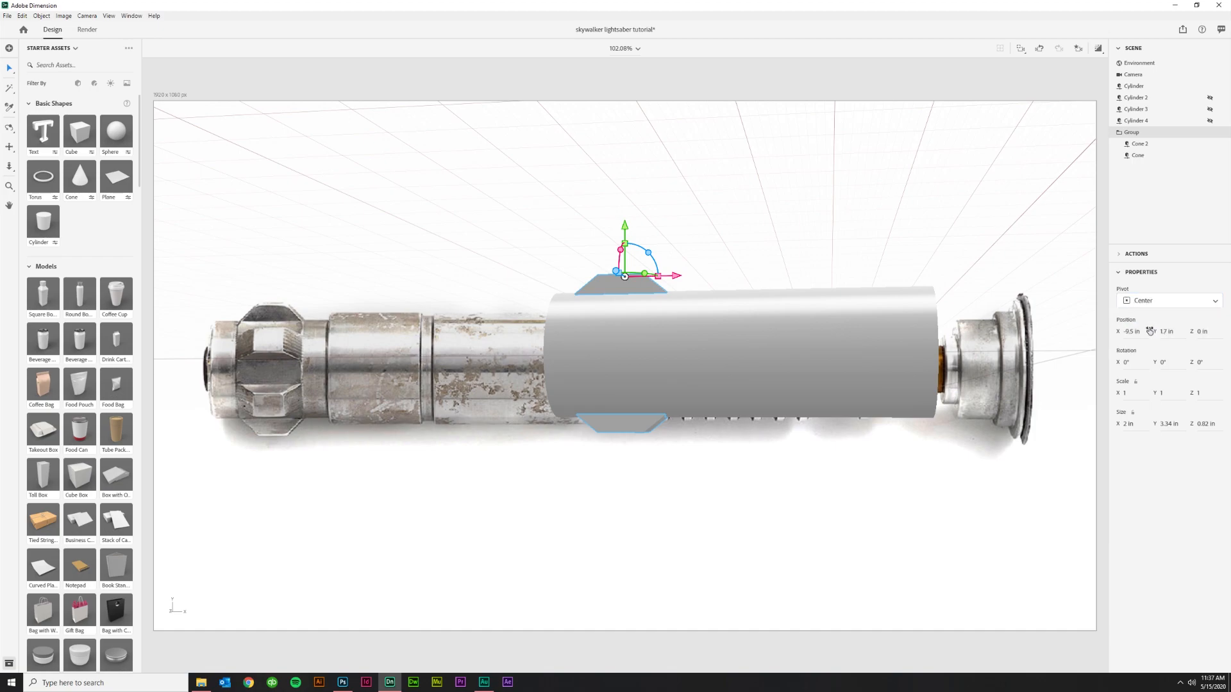
{"action": "left_click", "coordinate": [1005, 290]}
{"action": "left_click", "coordinate": [621, 292]}
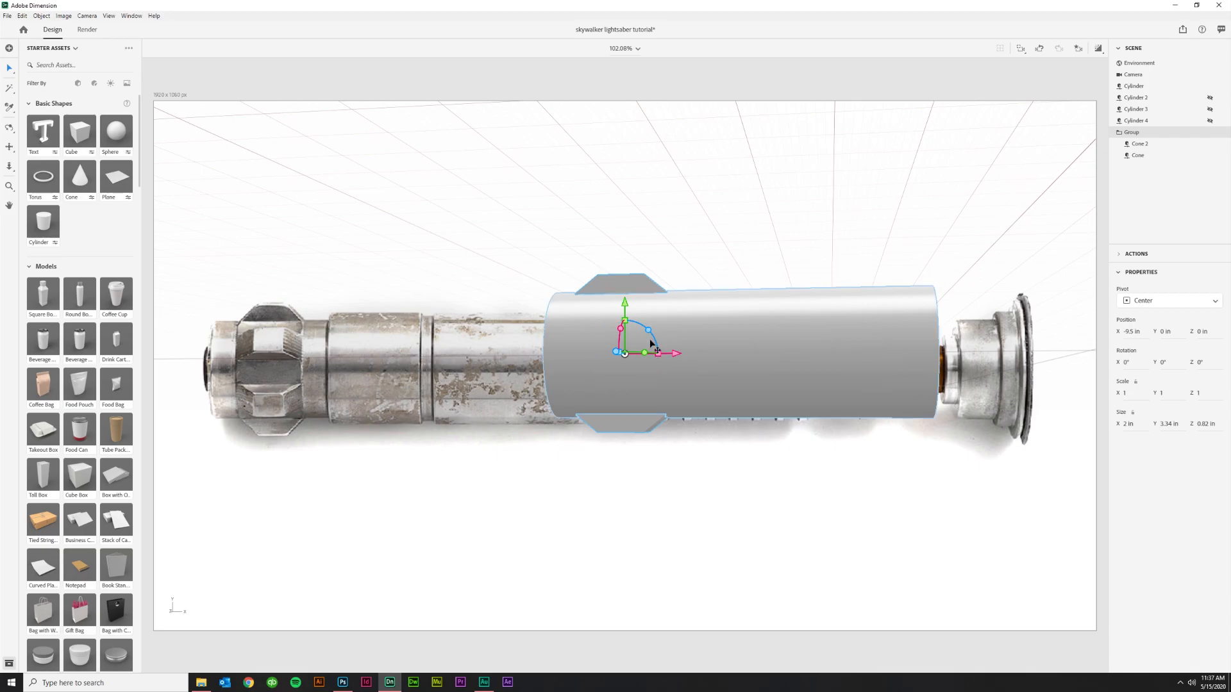
{"action": "mouse_move", "coordinate": [718, 449]}
{"action": "right_mouse_down"}
{"action": "mouse_move", "coordinate": [577, 472]}
{"action": "mouse_move", "coordinate": [333, 481]}
{"action": "mouse_move", "coordinate": [451, 426]}
{"action": "mouse_move", "coordinate": [443, 454]}
{"action": "mouse_move", "coordinate": [571, 376]}
{"action": "mouse_move", "coordinate": [715, 453]}
{"action": "right_mouse_up"}
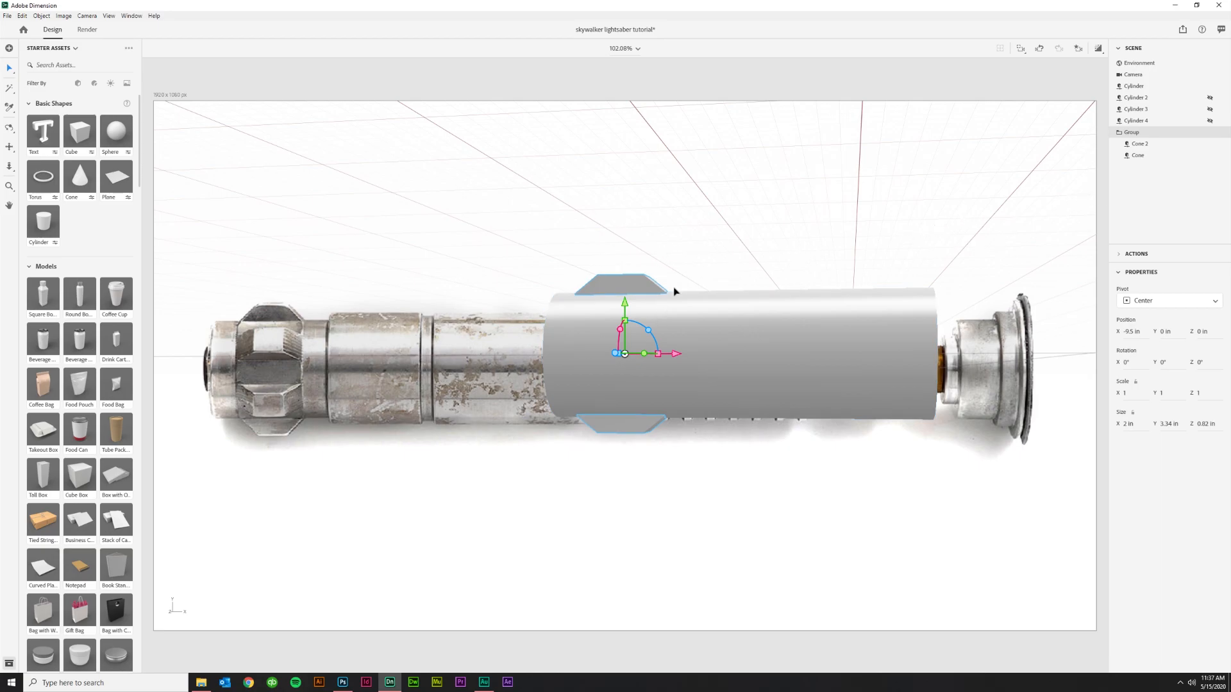
- Duplicate the cone group and rotate the copy around the cylinder to X 45°
{"action": "key", "text": "ctrl+d"}
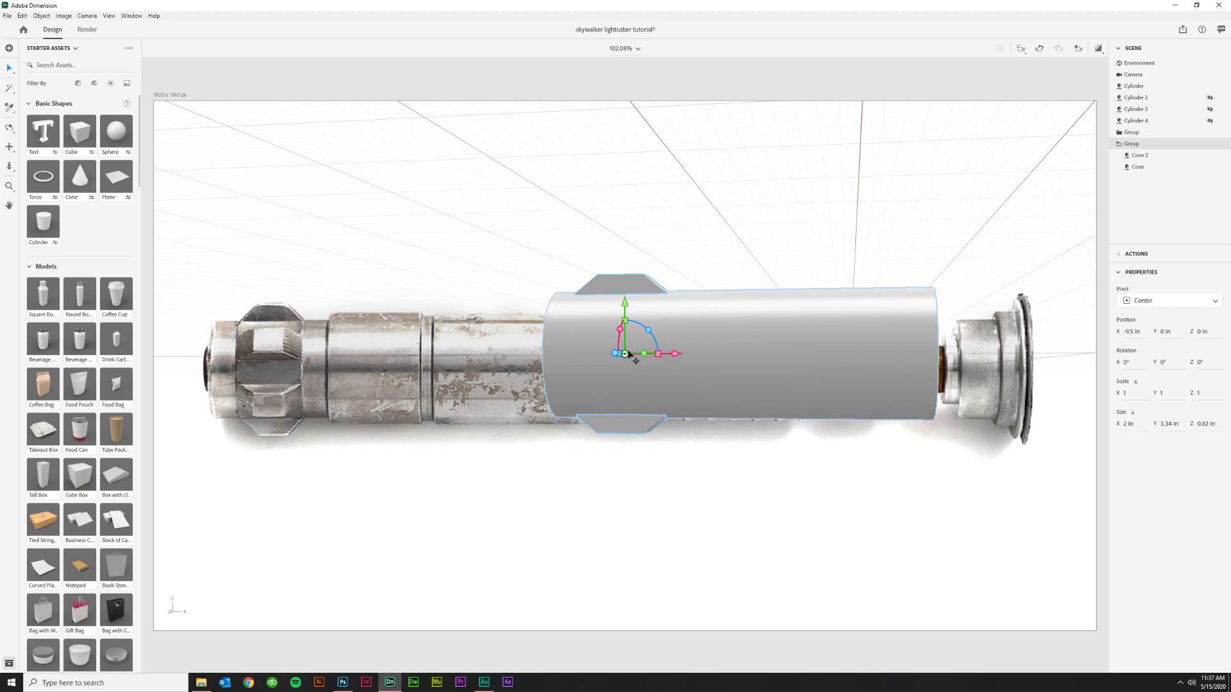
{"action": "right_click_drag", "start_coordinate": [707, 453], "coordinate": [1000, 413]}
{"action": "left_click_drag", "start_coordinate": [649, 333], "coordinate": [680, 360]}
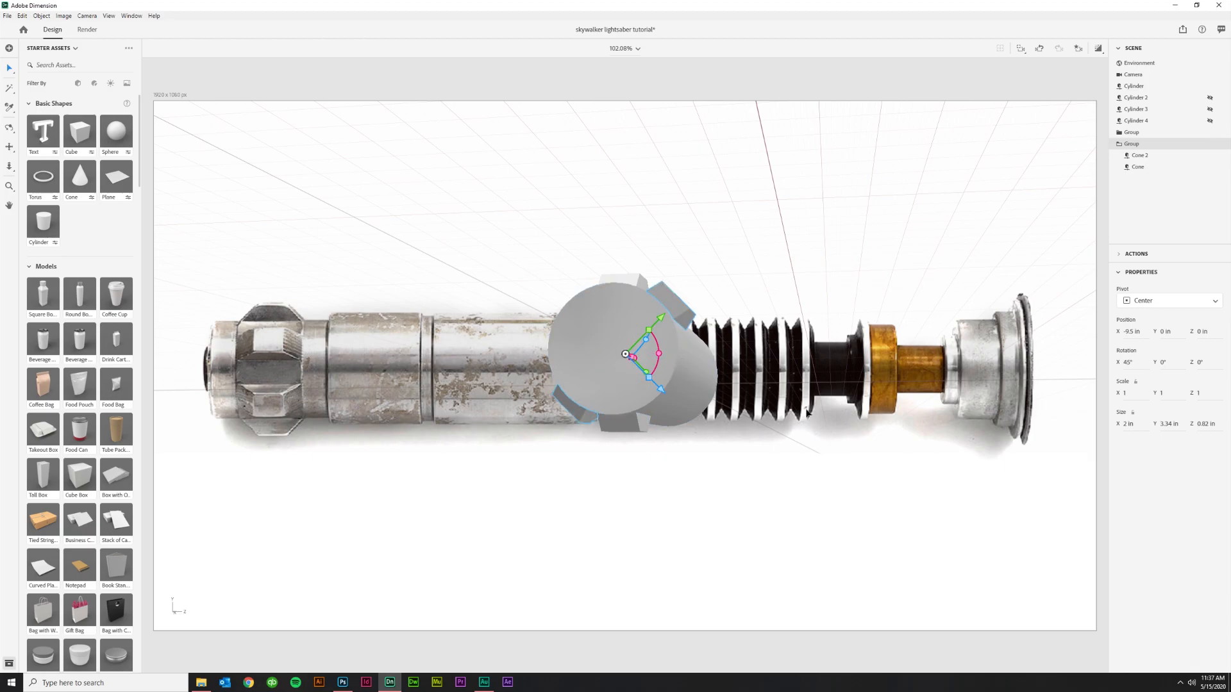
- Duplicate the rotated cone group again and rotate the new copy to X 120°
{"action": "key", "text": "ctrl+d"}
{"action": "left_click_drag", "start_coordinate": [659, 353], "coordinate": [645, 426]}
{"action": "right_click_drag", "start_coordinate": [641, 454], "coordinate": [680, 462]}
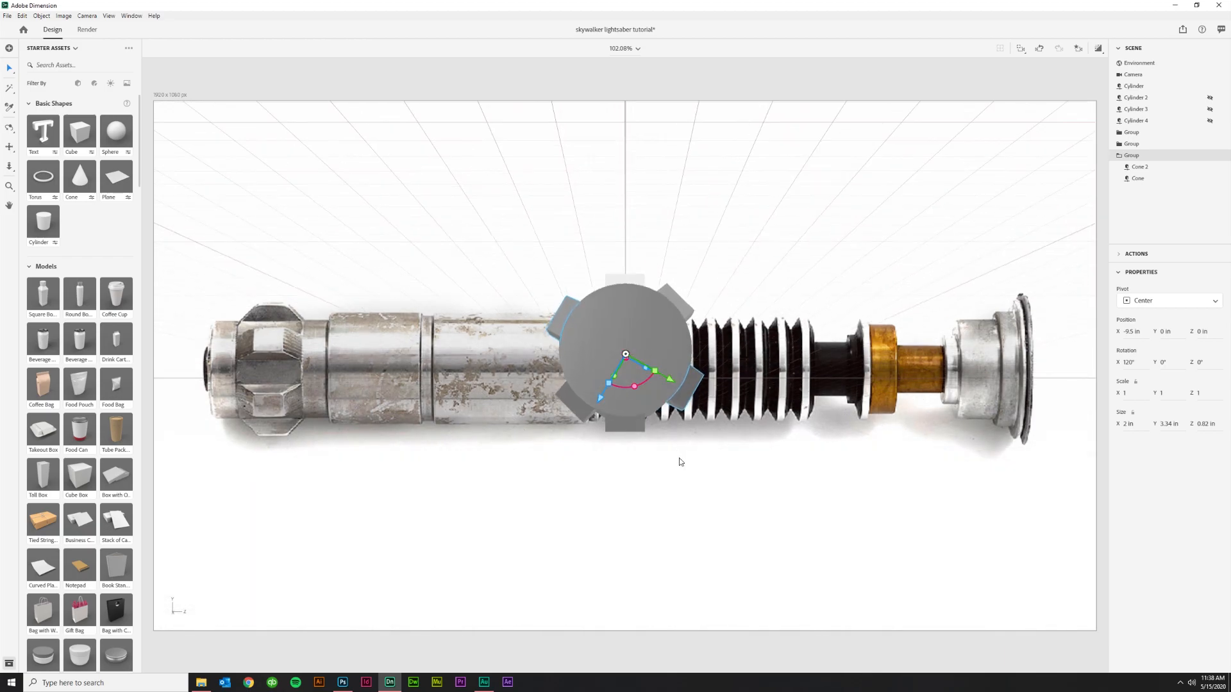
- Rotate the 45° cone group slightly further around the cylinder to even out the spacing between the ridges
{"action": "left_click", "coordinate": [679, 310]}
{"action": "left_click_drag", "start_coordinate": [661, 362], "coordinate": [667, 377]}
{"action": "left_click", "coordinate": [685, 401]}
- Combine the three cone groups into one group and rename it "end of handle"
{"action": "right_click_drag", "start_coordinate": [691, 438], "coordinate": [449, 500]}
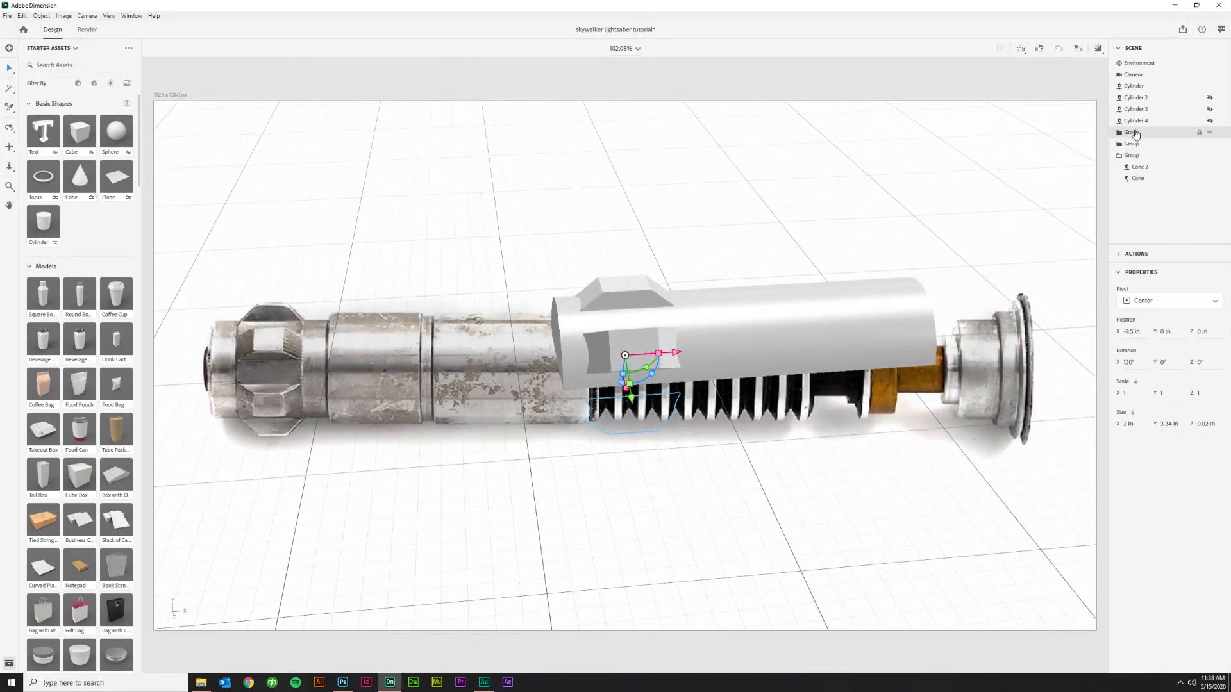
{"action": "left_click", "coordinate": [1140, 156]}
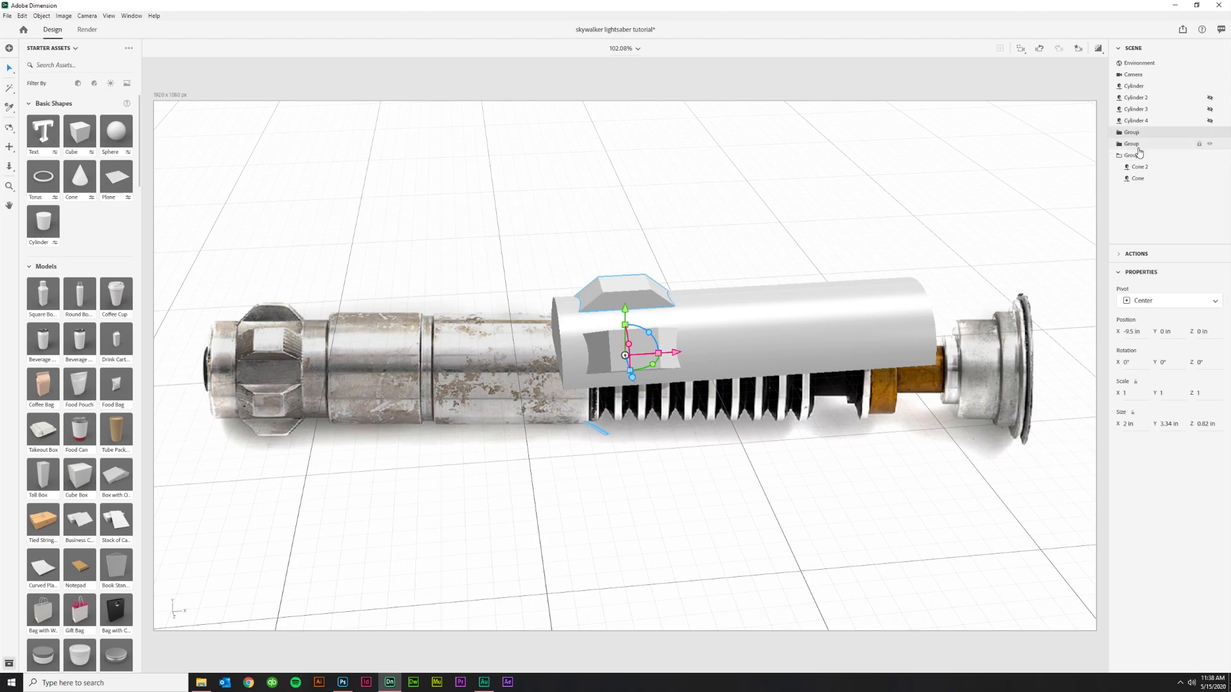
{"action": "left_click", "coordinate": [1141, 167]}
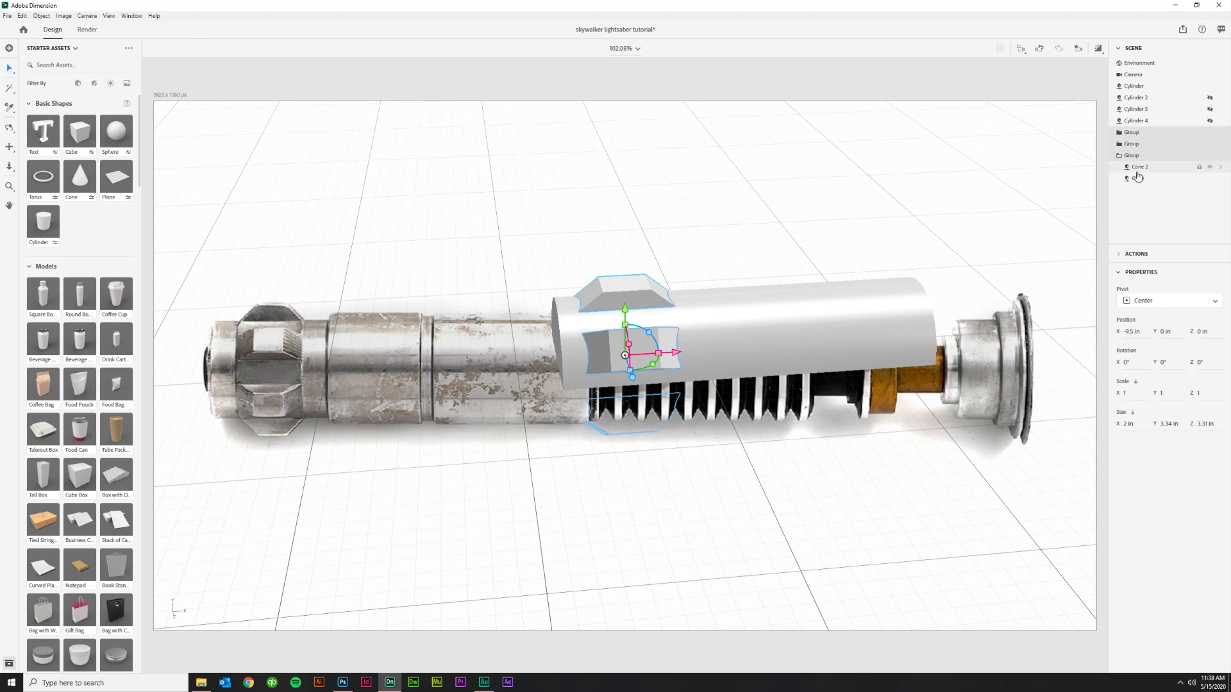
{"action": "key", "text": "ctrl+g"}
{"action": "double_click", "coordinate": [1133, 133]}
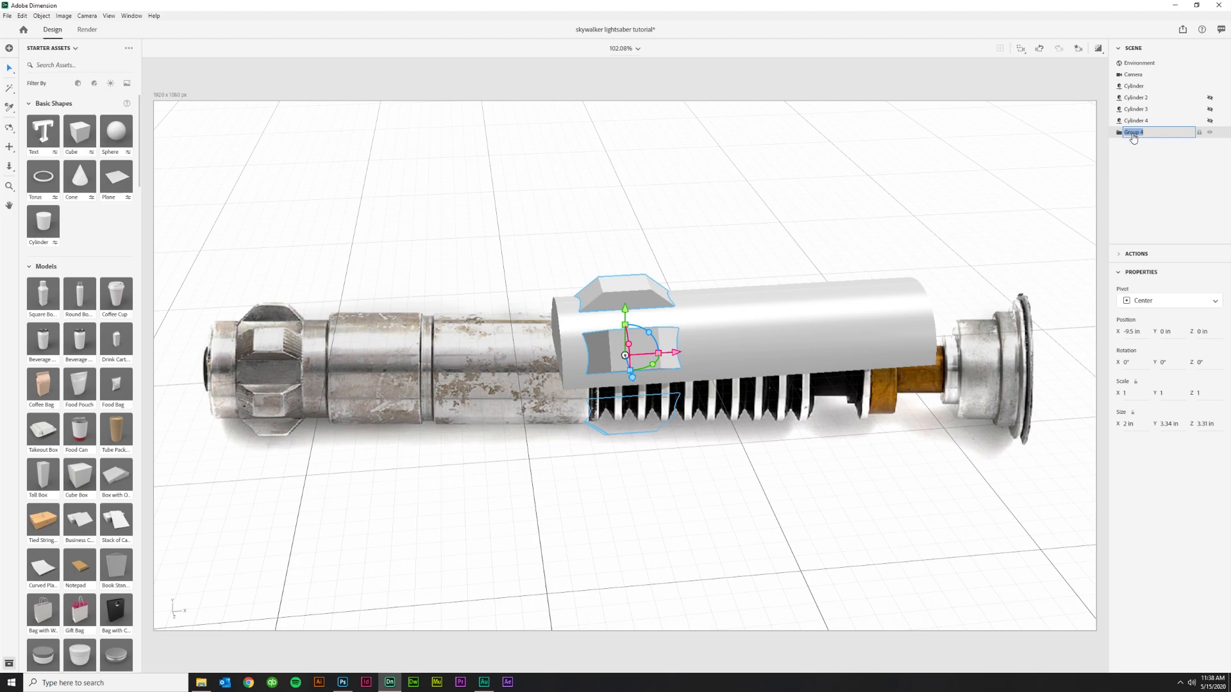
{"action": "type", "text": "h"}
{"action": "type", "text": "nd of handle"}
{"action": "key", "text": "Return"}
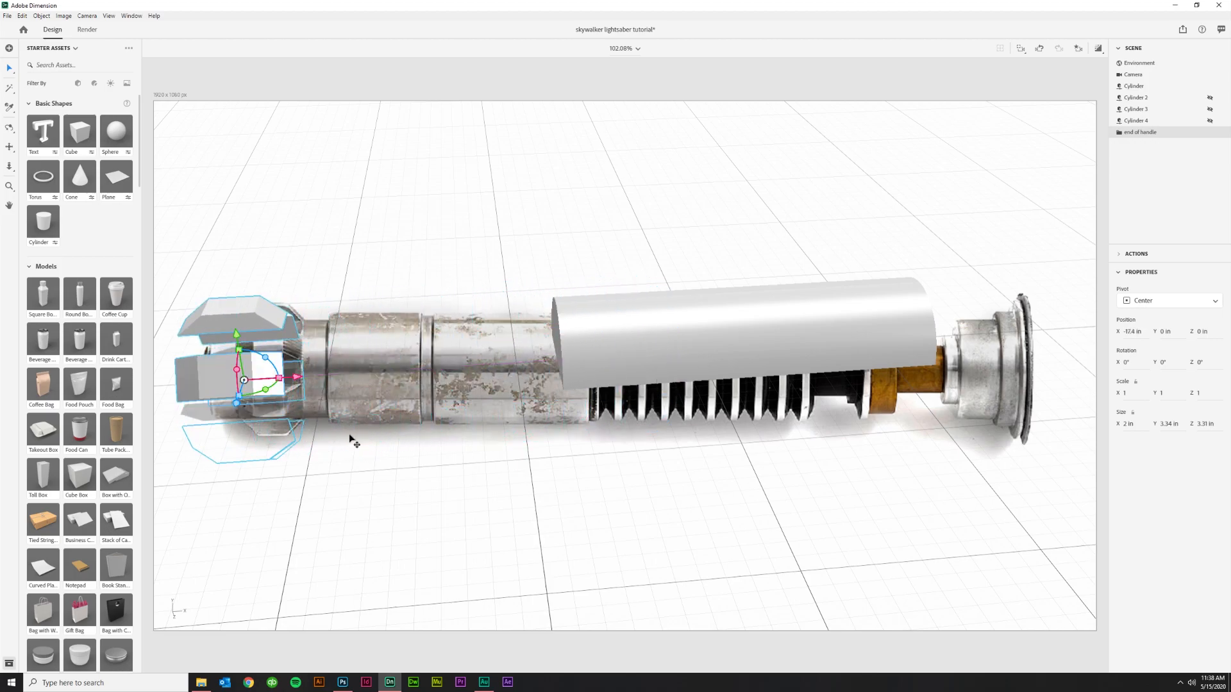
- Try moving the end of handle group along X against the reference hilt from the saved camera view, and undo the move
{"action": "left_click", "coordinate": [1078, 49]}
{"action": "left_click", "coordinate": [1004, 84]}
{"action": "left_click_drag", "start_coordinate": [331, 383], "coordinate": [294, 391]}
{"action": "right_click_drag", "start_coordinate": [310, 445], "coordinate": [367, 522]}
{"action": "key", "text": "ctrl+z"}
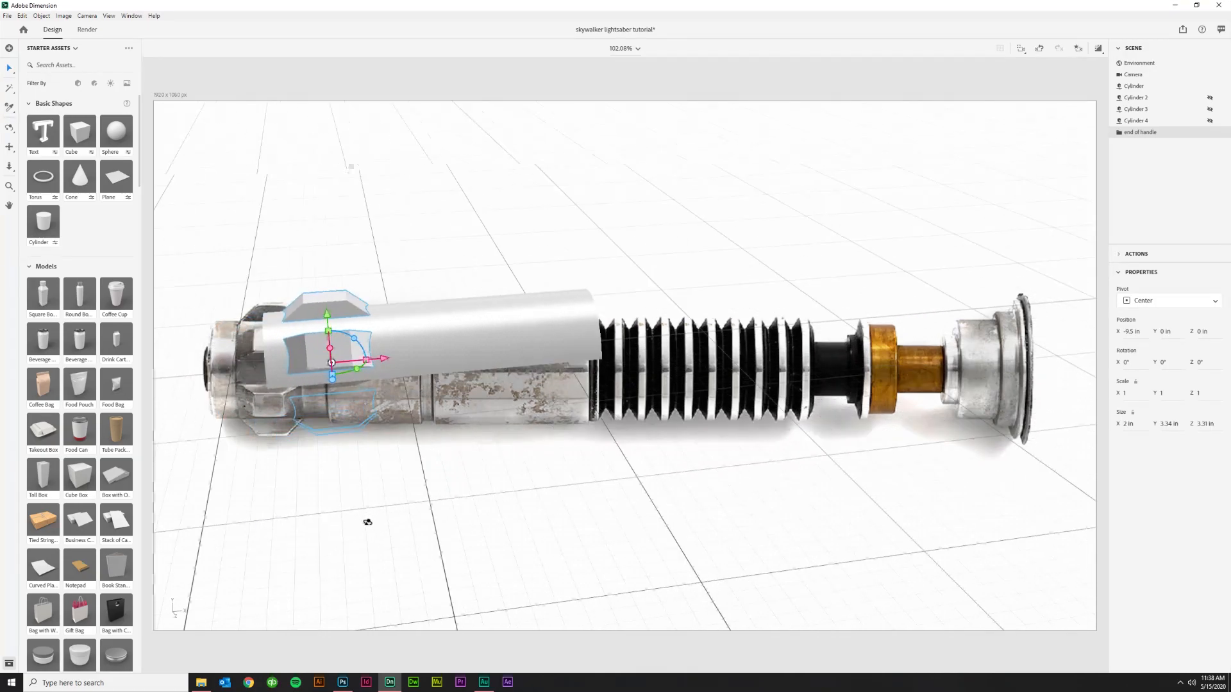